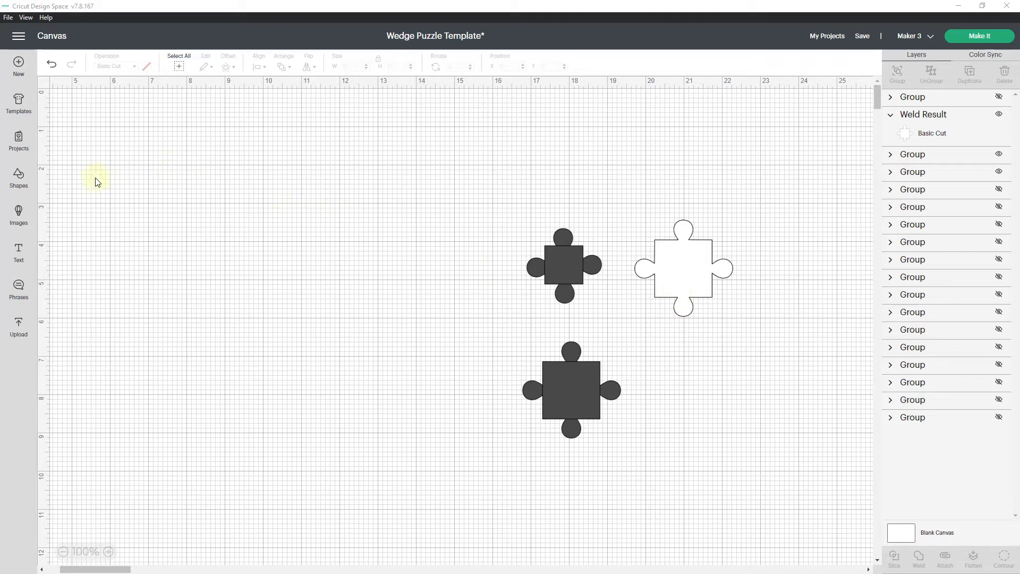
Insert a free sharp-cornered square shape onto the canvas.
left_click(22, 184)
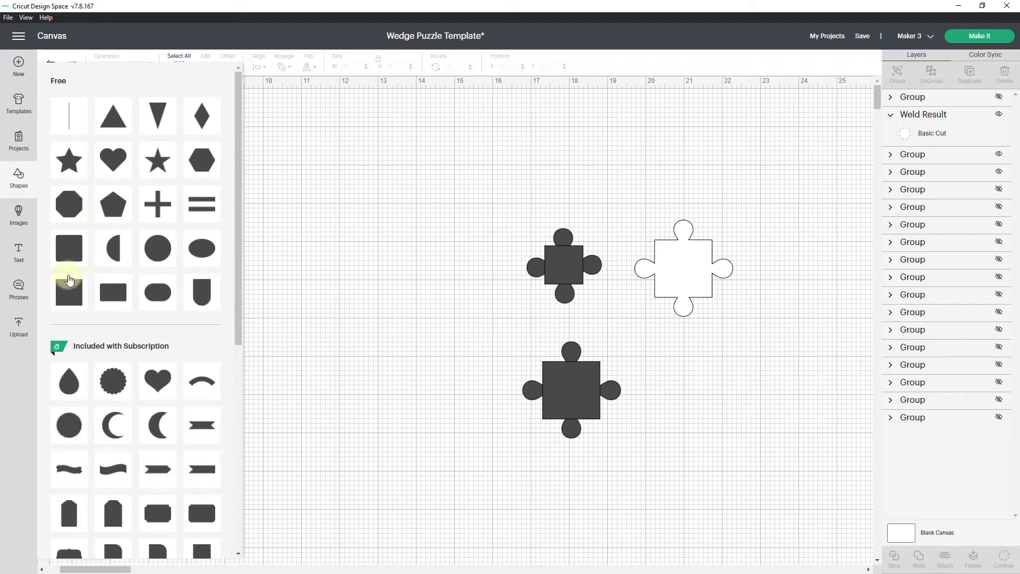
mouse_move(230, 292)
left_mouse_down()
mouse_move(242, 339)
mouse_move(232, 506)
mouse_move(238, 331)
left_mouse_up()
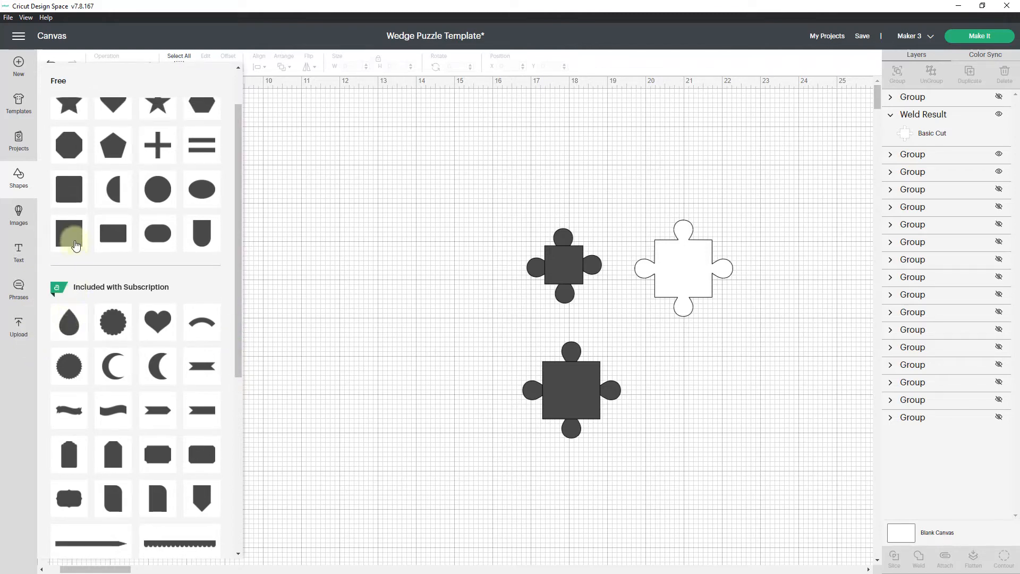
left_click(67, 243)
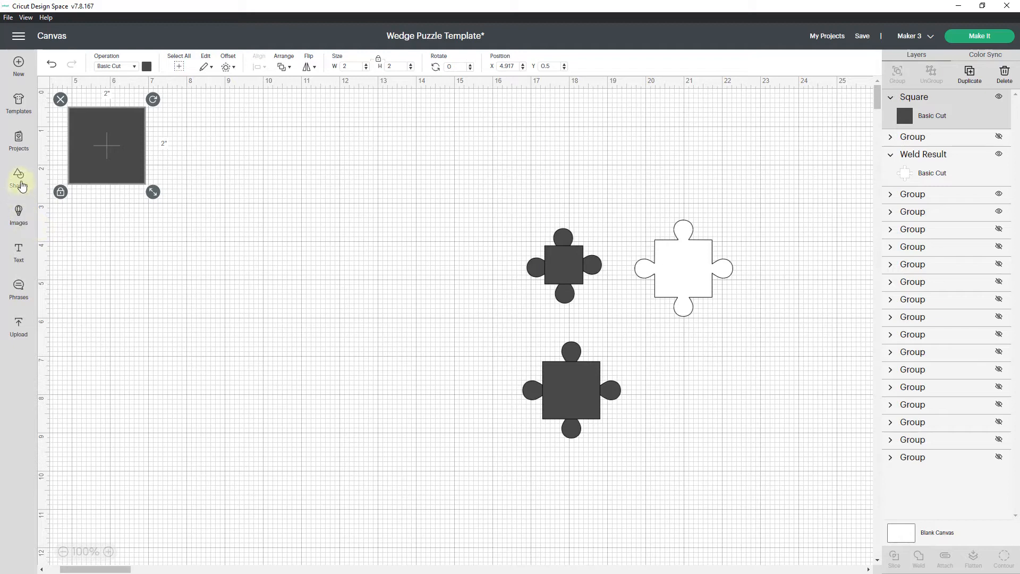
Insert a teardrop shape, place it below the square, and set its width to 0.5 inches.
left_click(20, 185)
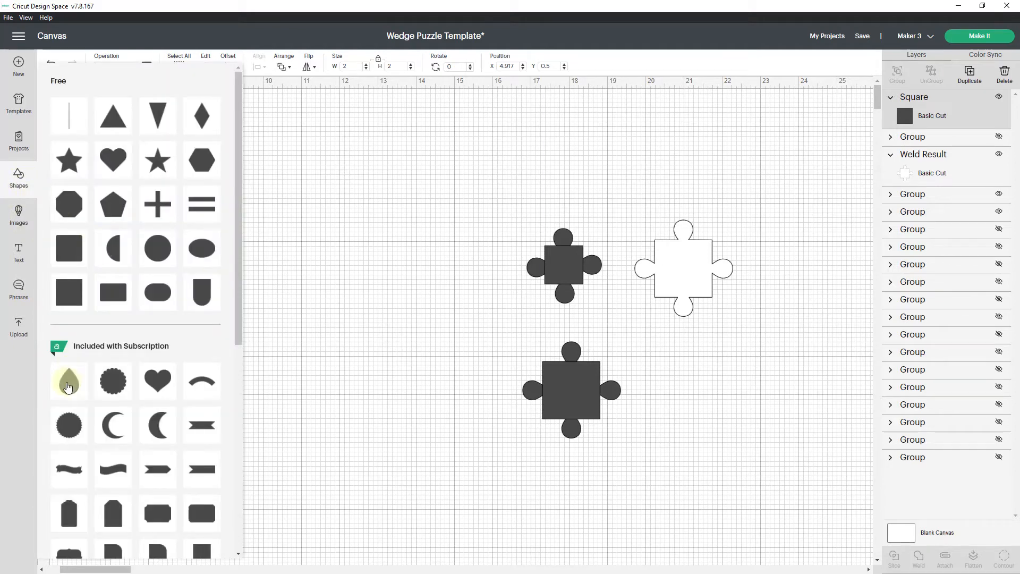
left_click(68, 383)
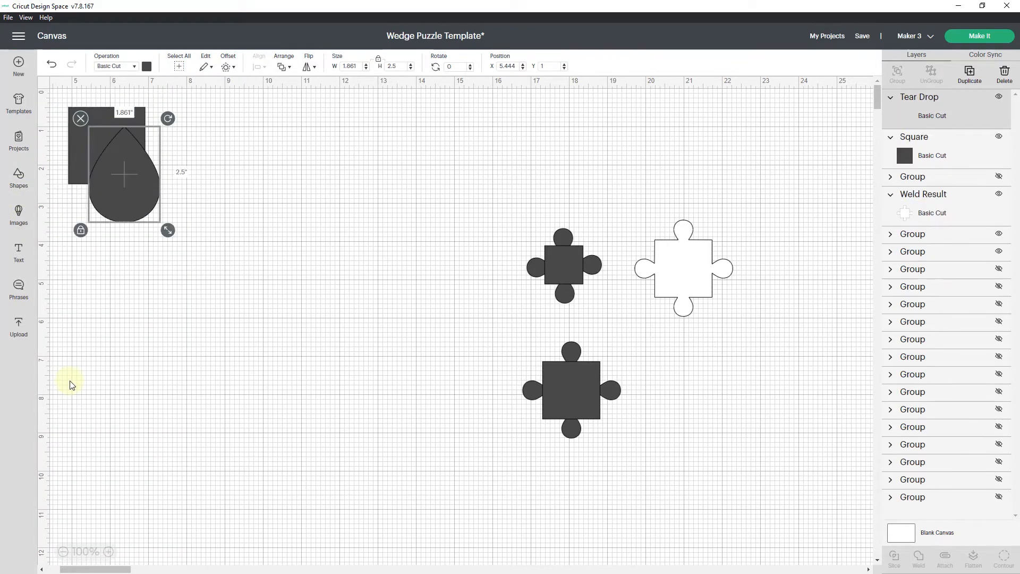
left_click_drag(129, 185, 133, 307)
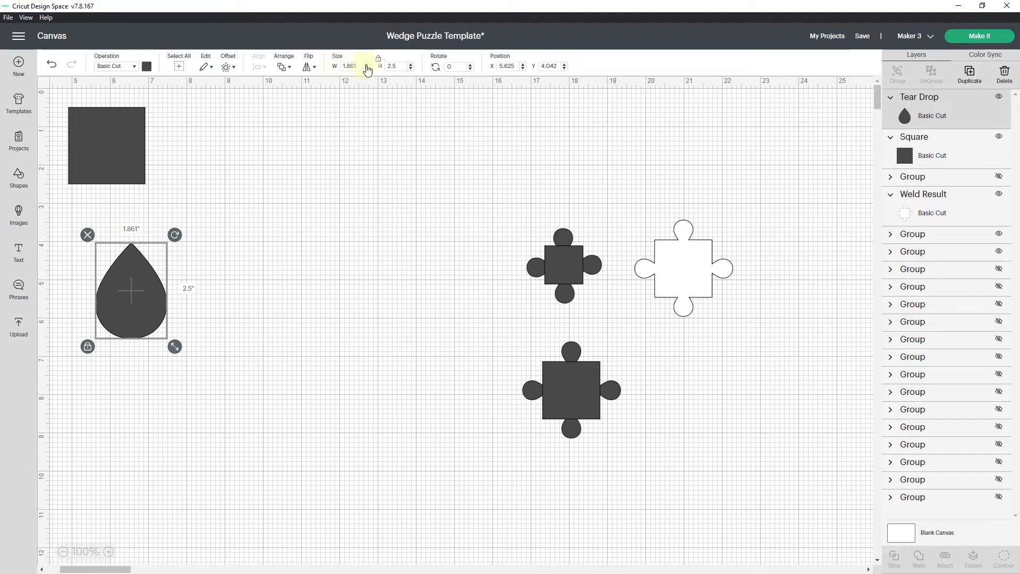
left_click(357, 65)
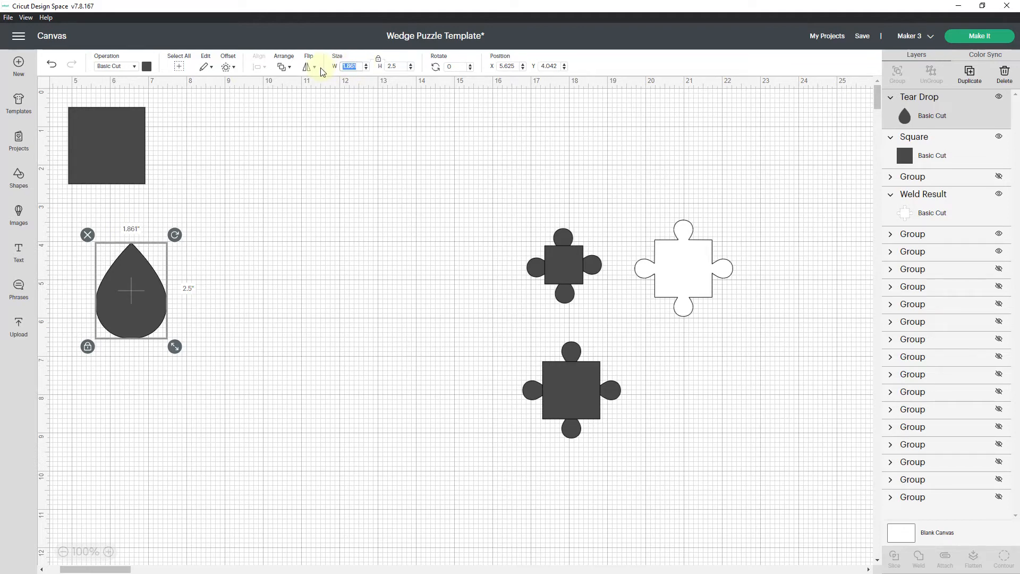
type(".5")
key("Return")
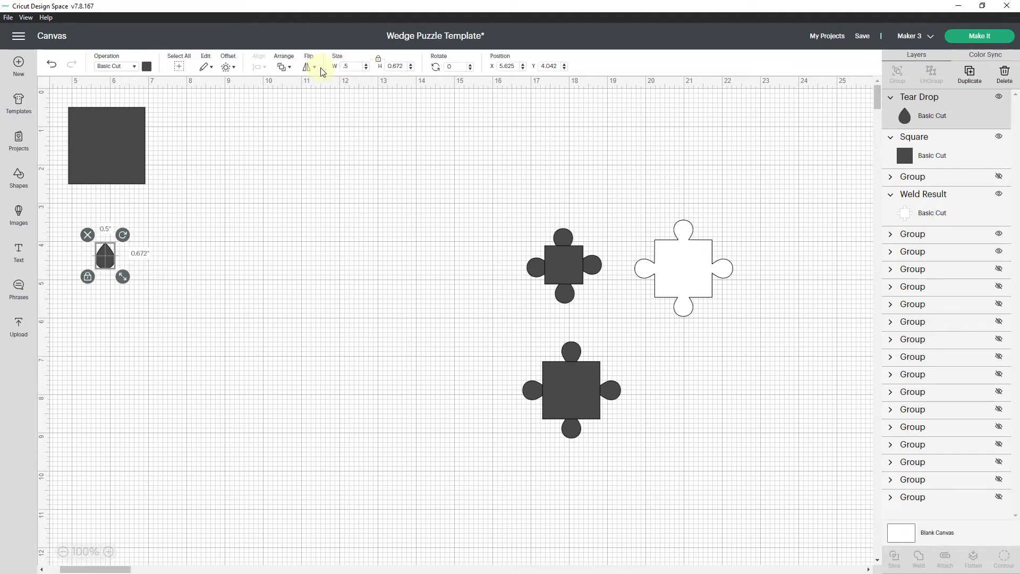
Move the square to the right of the small teardrop and set its width to 1.75 inches.
left_click(104, 142)
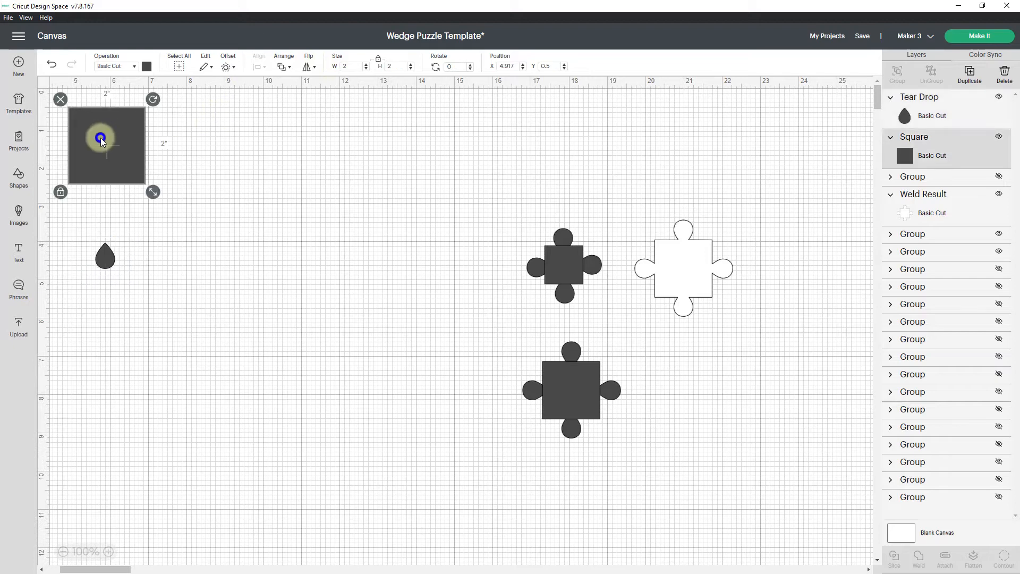
left_click_drag(108, 149, 217, 231)
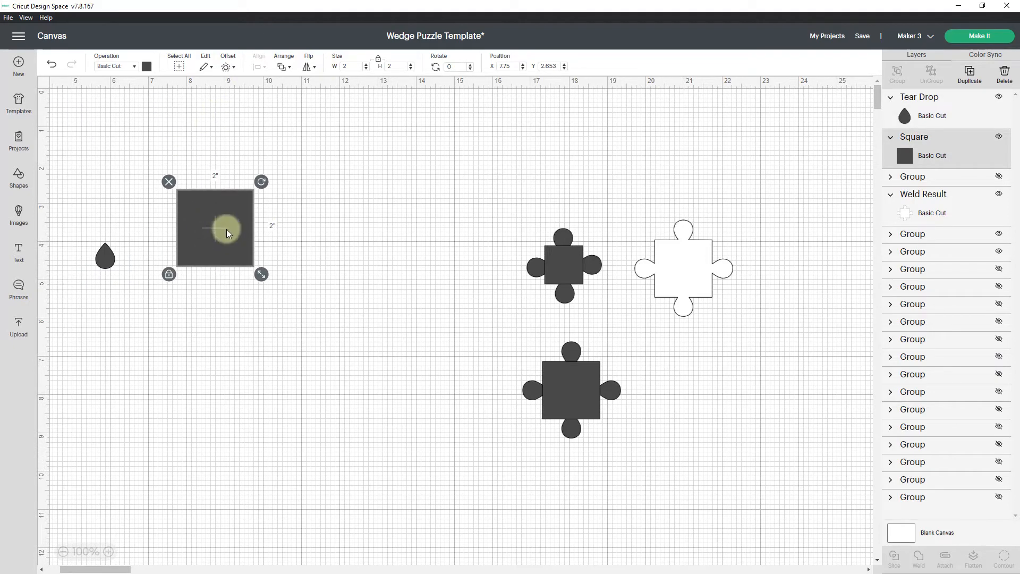
double_click(355, 67)
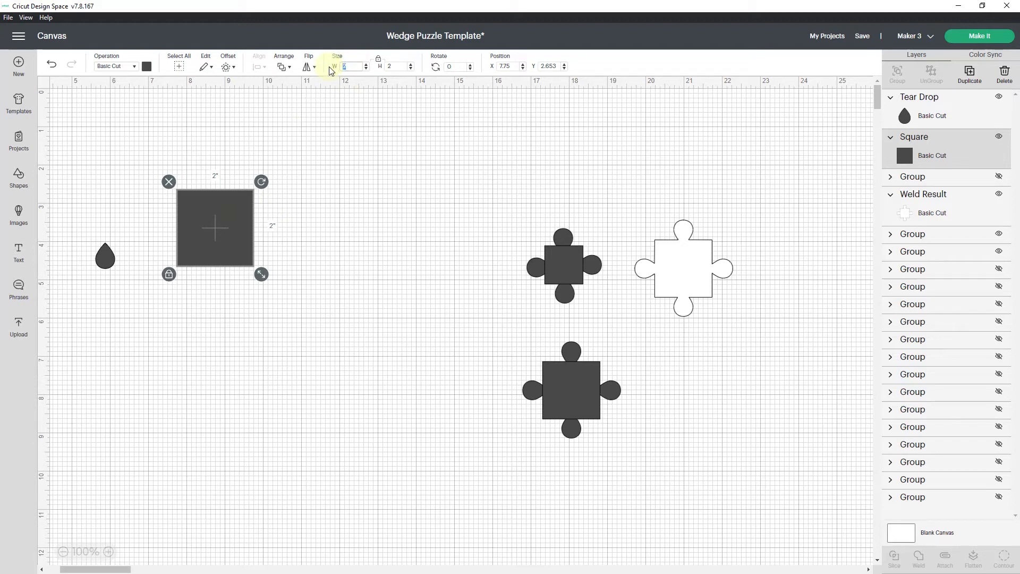
type("1.75")
key("Return")
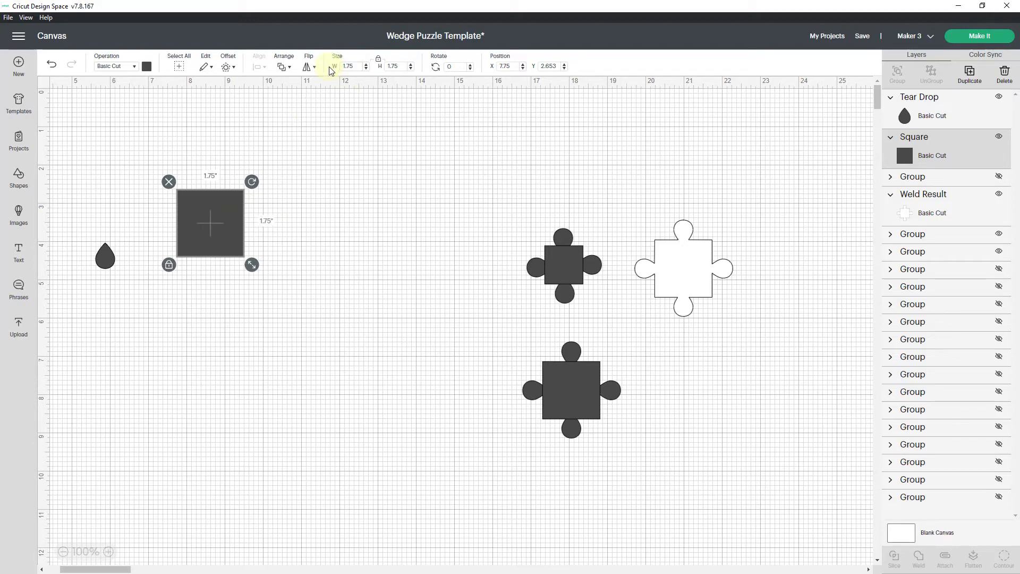
Shift the square slightly farther from the teardrop and set its width to 1.5 inches.
left_click_drag(212, 208, 245, 225)
left_click(322, 68)
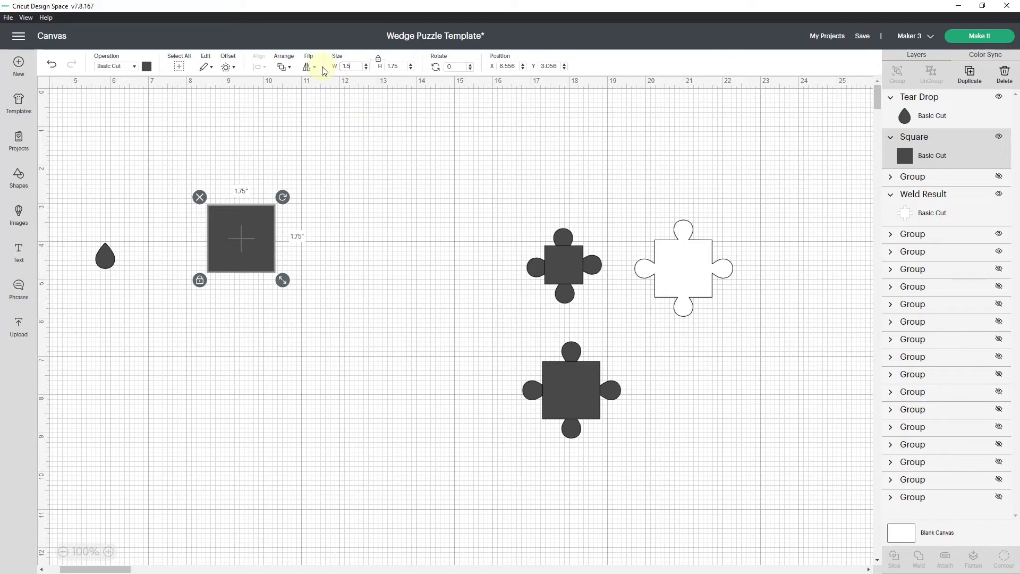
type("1.5")
Duplicate the small teardrop three times to make four teardrops in total.
left_click(105, 256)
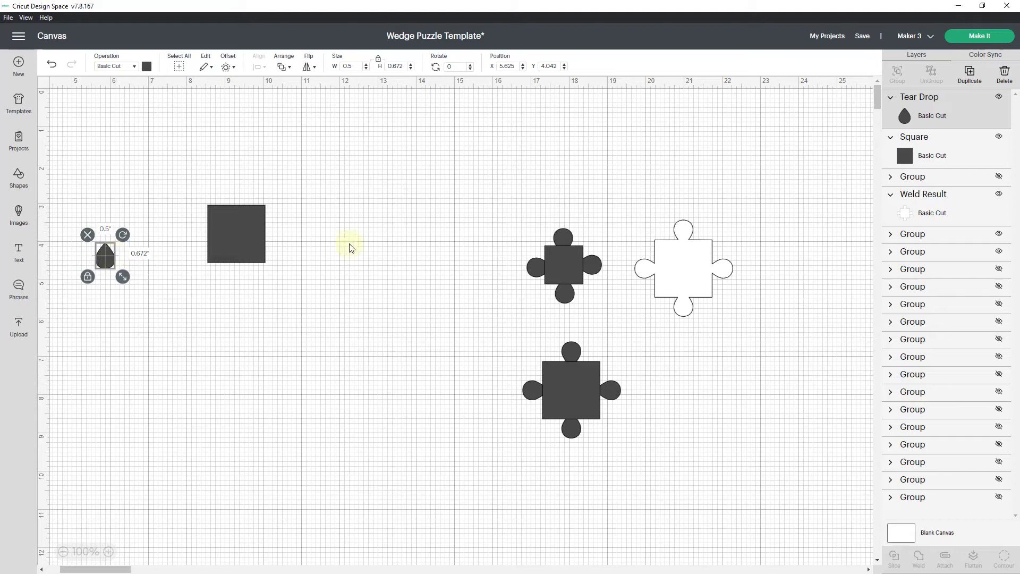
left_click(975, 85)
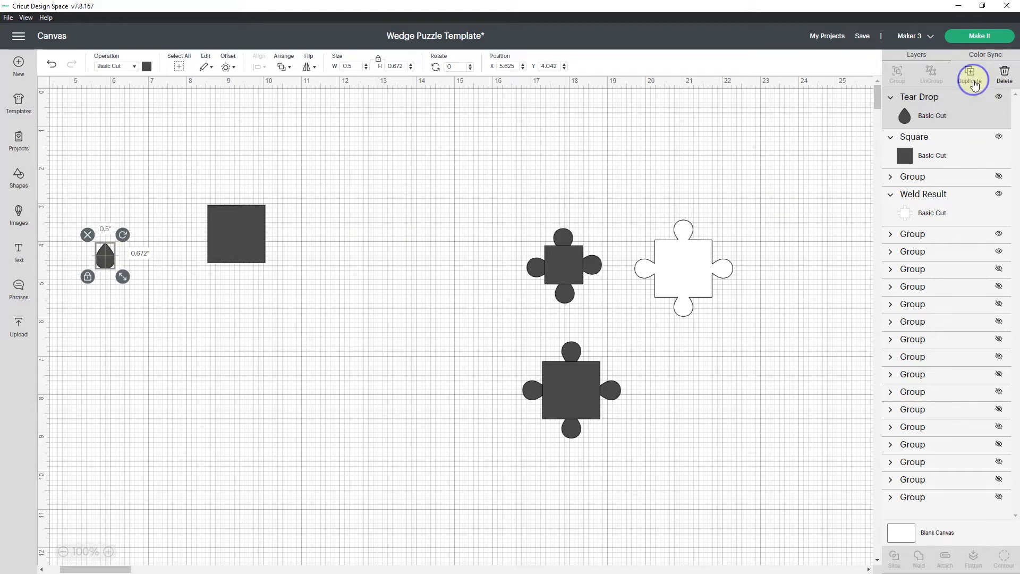
left_click(975, 85)
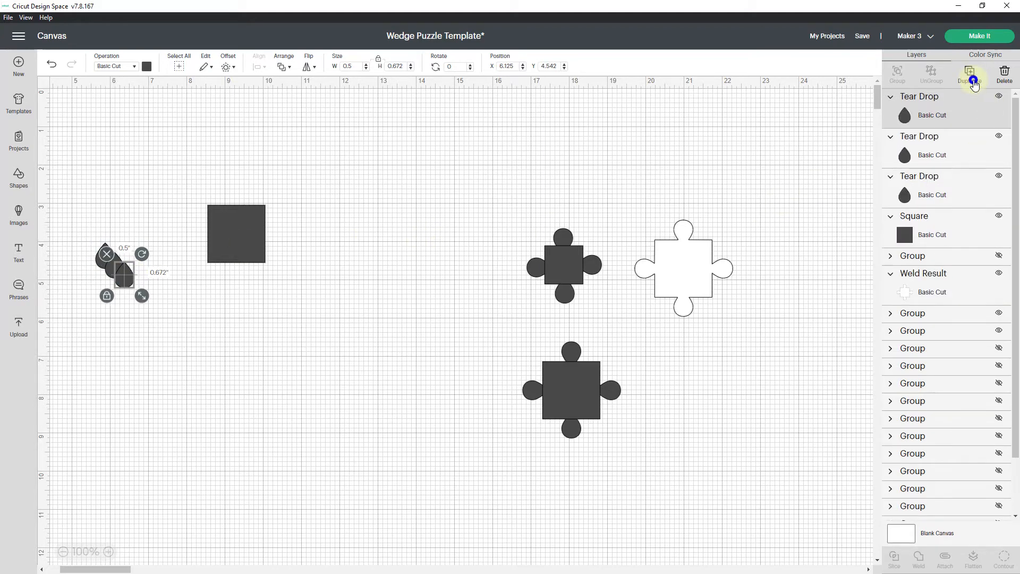
left_click(975, 85)
Place the four teardrops around the square, one outside each side.
left_click_drag(128, 280, 301, 239)
left_click_drag(122, 273, 232, 290)
left_click_drag(112, 274, 240, 180)
left_click_drag(104, 254, 175, 236)
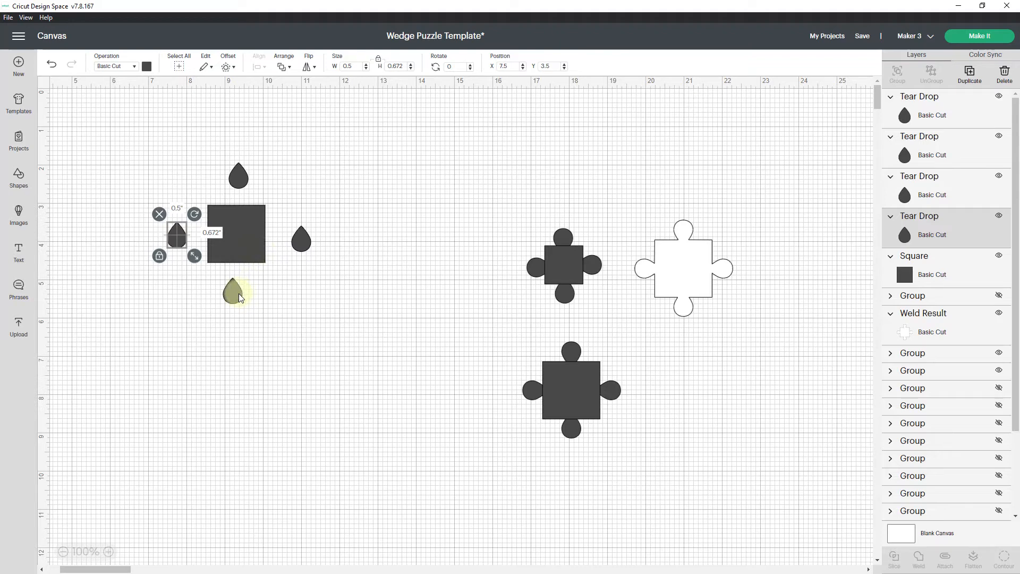
Move the lower teardrop so its tip overlaps the square's bottom edge and send it to the back.
left_click_drag(239, 298, 241, 275)
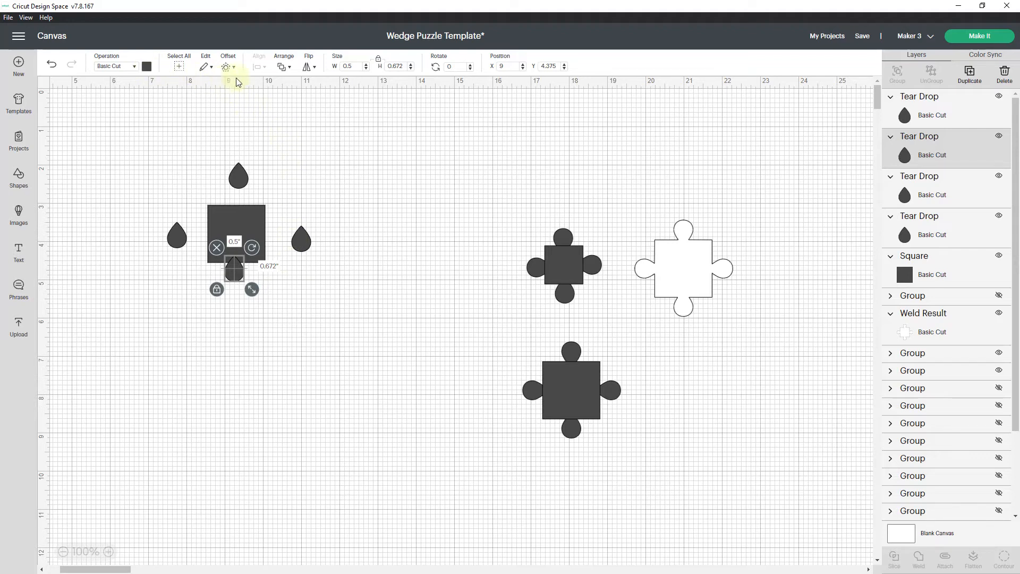
left_click(290, 69)
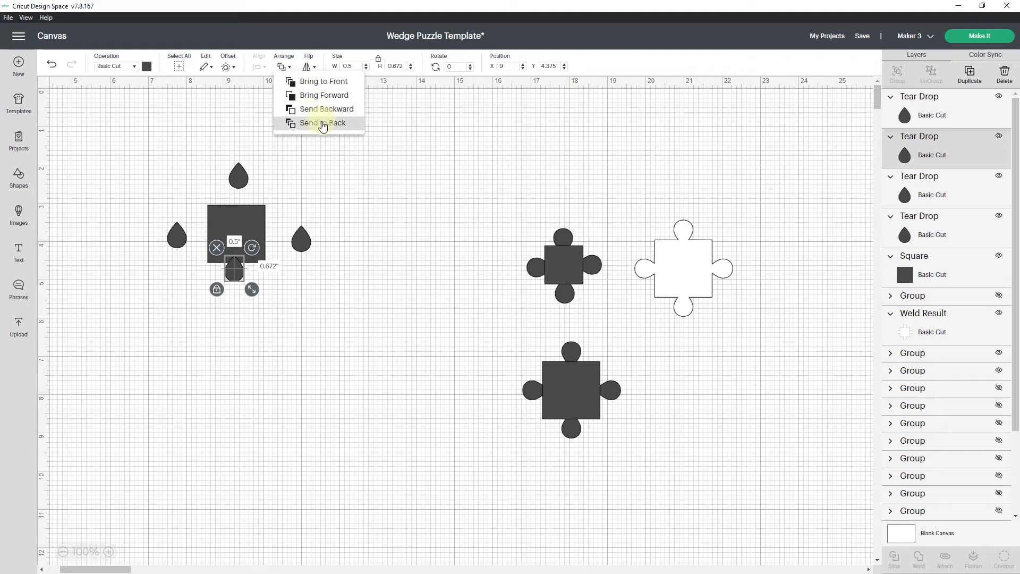
left_click(323, 124)
left_click(323, 273)
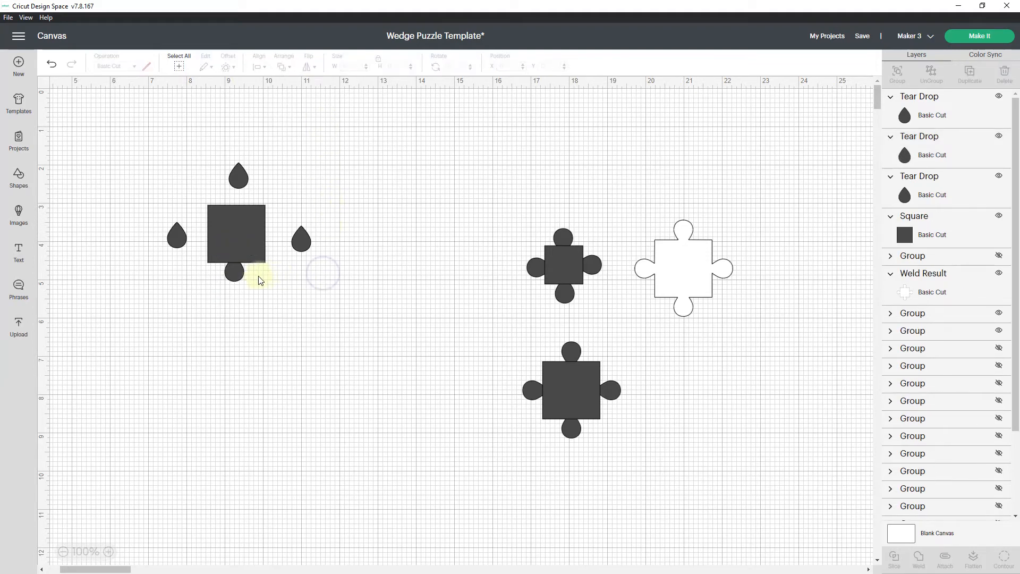
Fine-tune the lower teardrop's position under the square's bottom edge to about X 8.889, Y 4.361.
left_click(237, 273)
left_click_drag(237, 274, 239, 275)
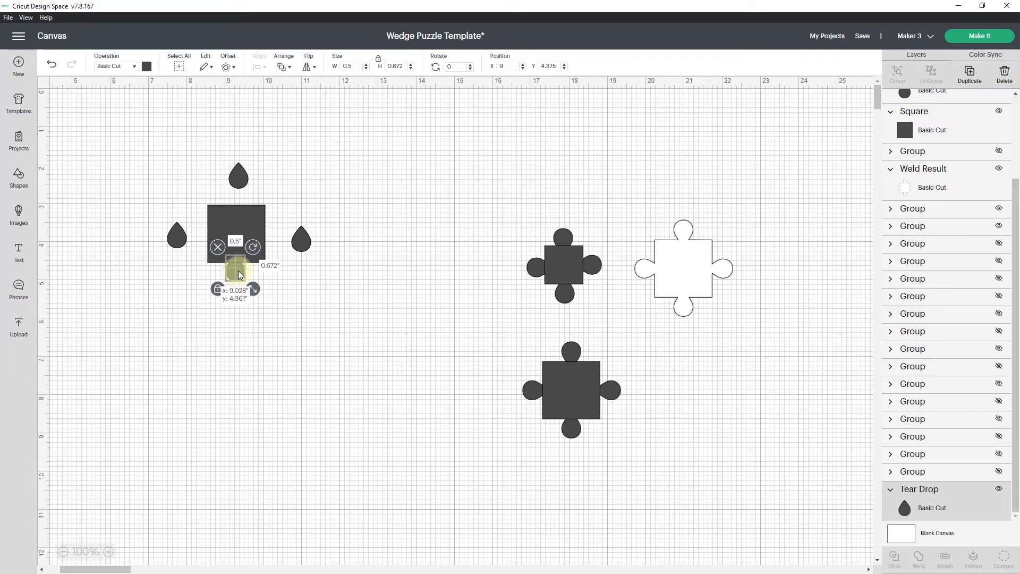
left_click_drag(239, 275, 238, 275)
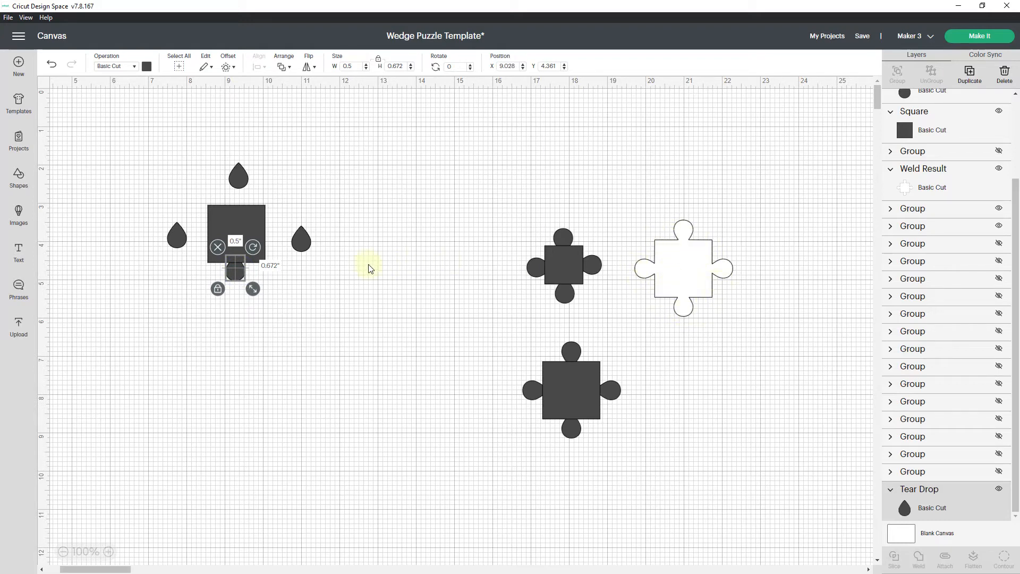
left_click_drag(242, 275, 237, 274)
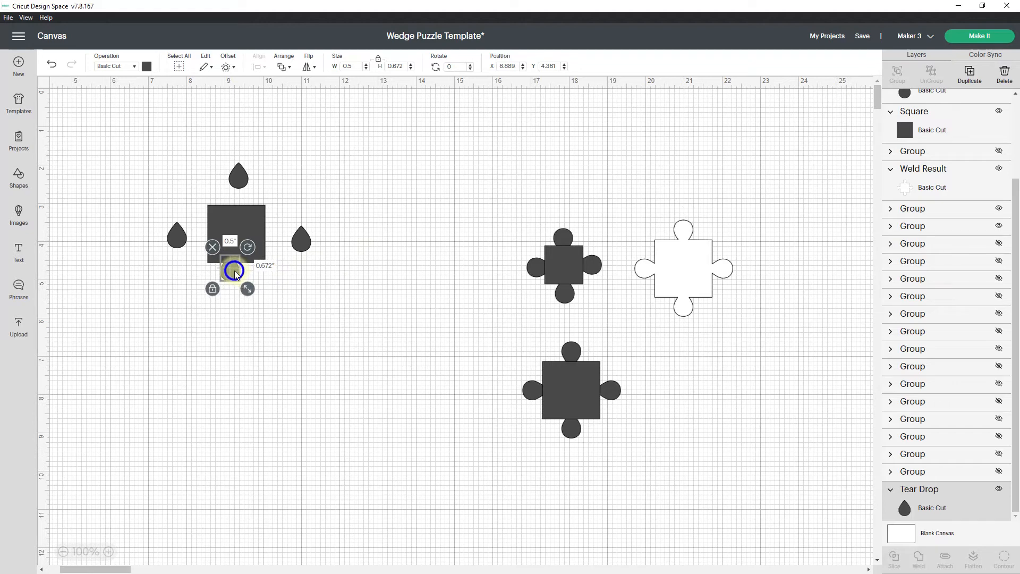
Rotate the right teardrop to 270°, the upper one to 180° and the left one to 90° so their tips point at the square.
left_click(300, 250)
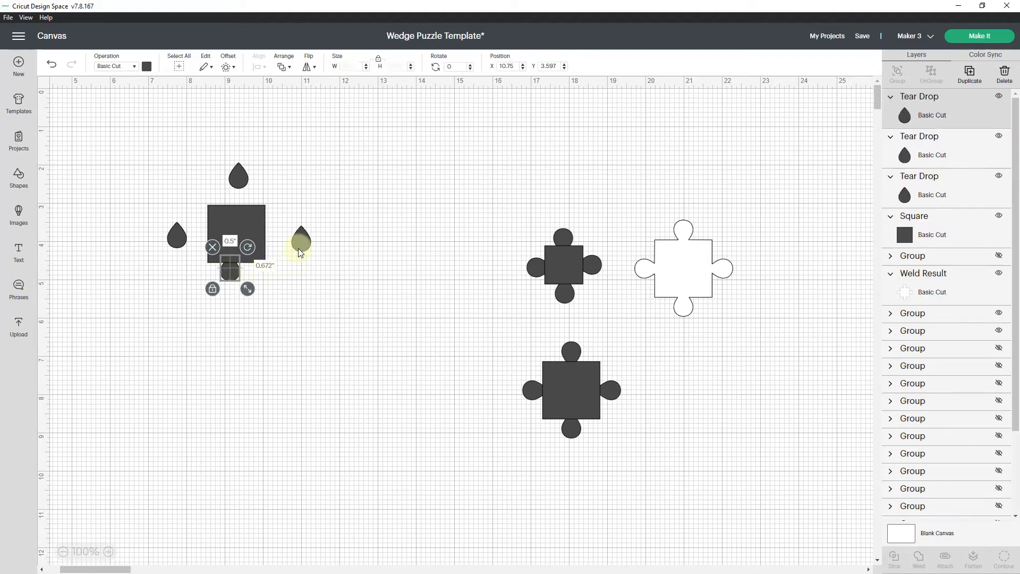
left_click_drag(319, 222, 285, 233)
left_click(243, 179)
left_click_drag(256, 155, 216, 212)
left_click(176, 246)
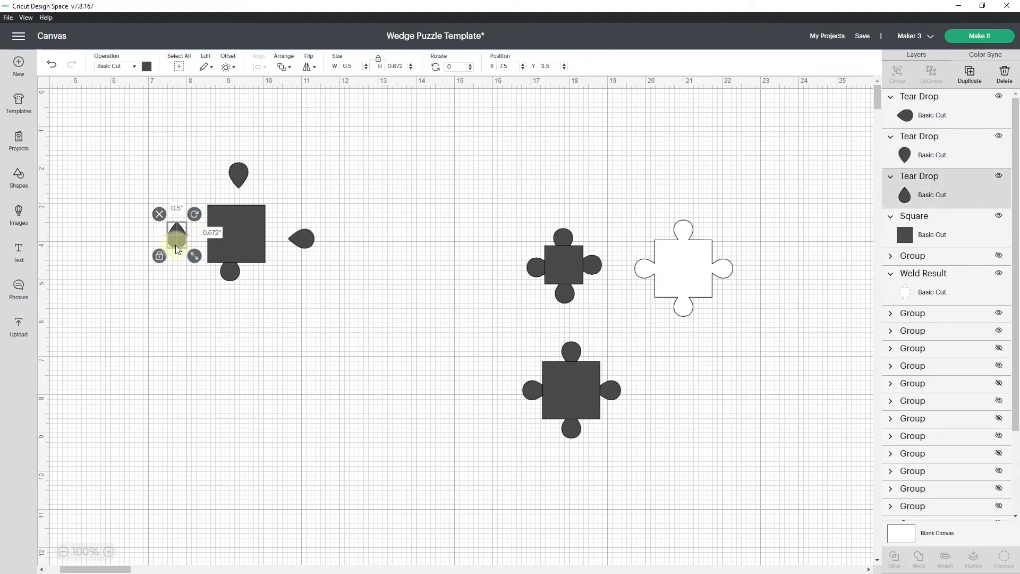
left_click_drag(195, 215, 202, 251)
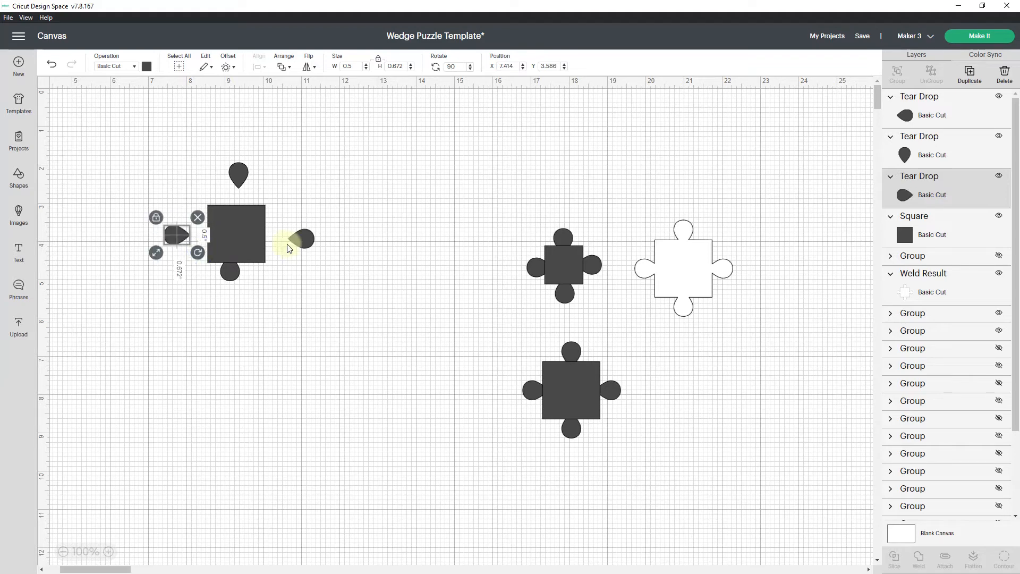
Move the right, upper and left teardrops so their tips overlap the square's edges and form puzzle tabs.
left_click_drag(307, 239, 273, 231)
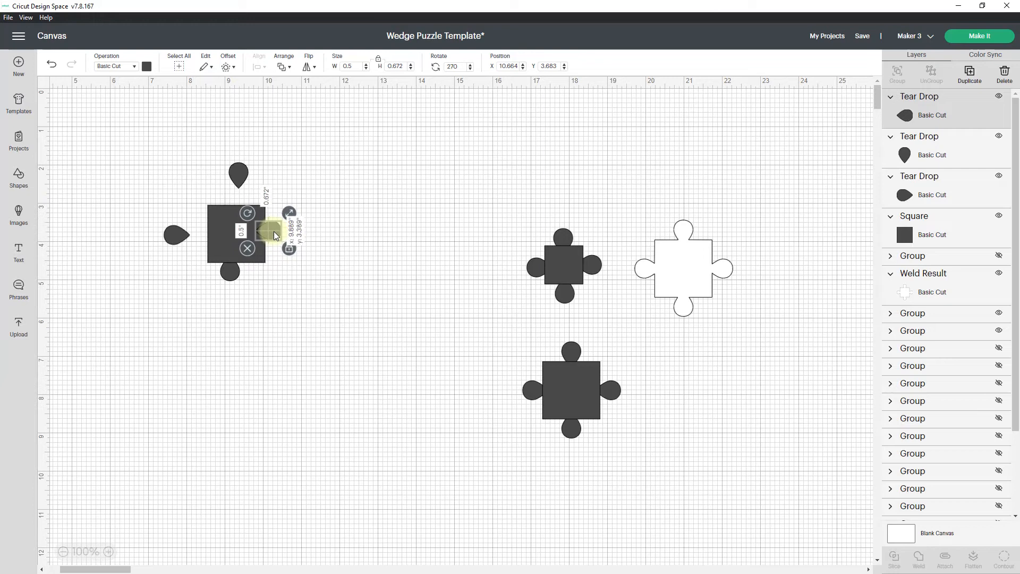
left_click_drag(273, 232, 273, 231)
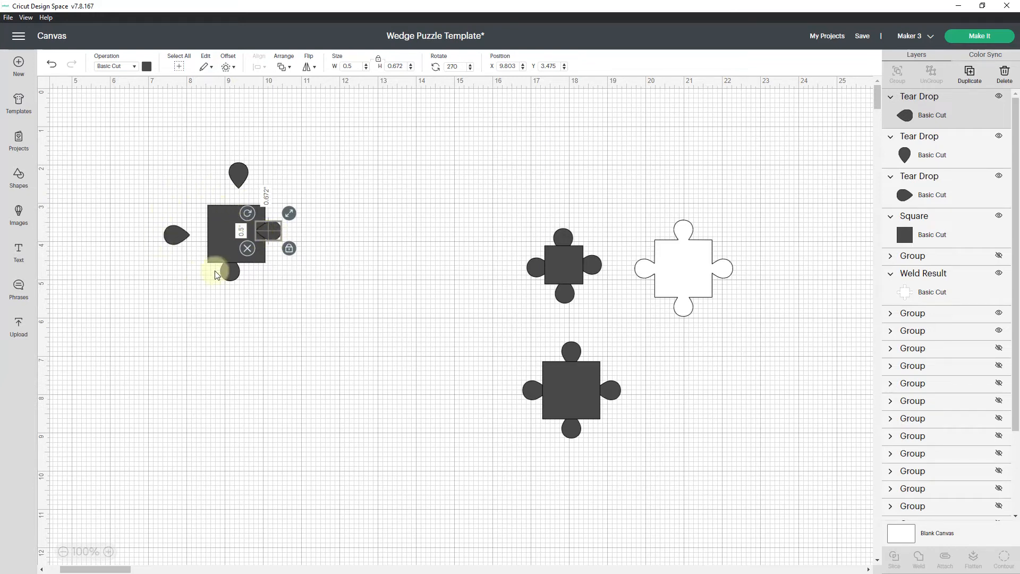
left_click_drag(264, 228, 270, 226)
left_click_drag(241, 171, 231, 197)
left_click_drag(172, 242, 201, 238)
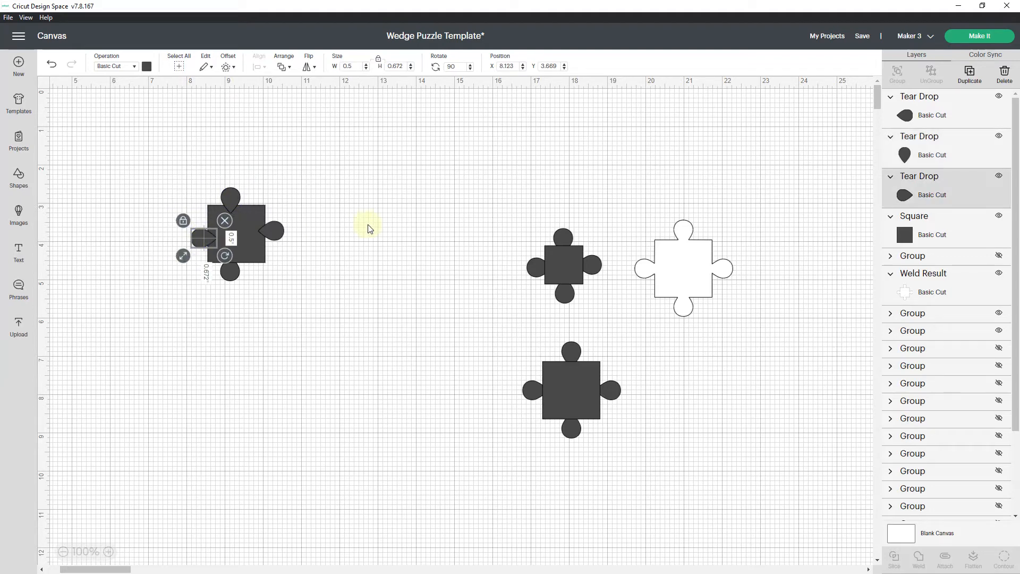
left_click(370, 229)
Move the white puzzle piece up beside the new assembly, and weld the square and its four teardrops into one shape.
left_click_drag(681, 245, 414, 168)
left_click_drag(157, 182, 306, 309)
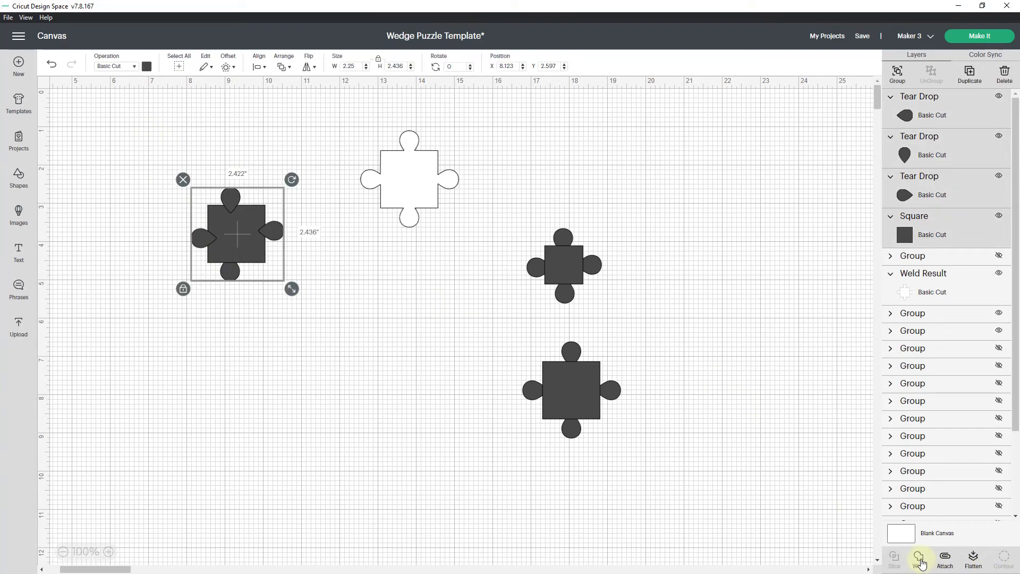
left_click(920, 559)
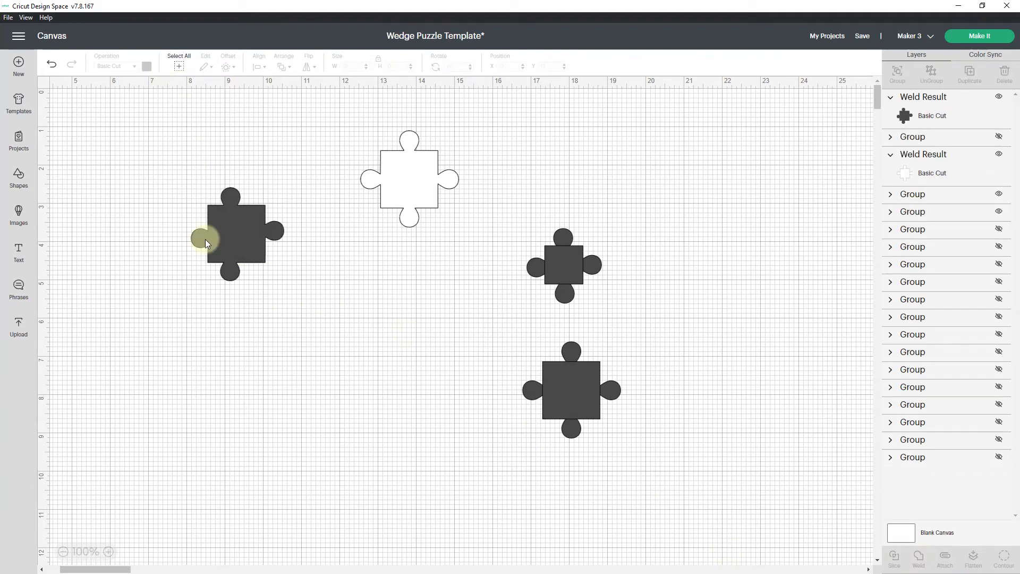
Color the newly welded puzzle piece white and move it against the lower-left corner of the other white piece.
left_click(228, 252)
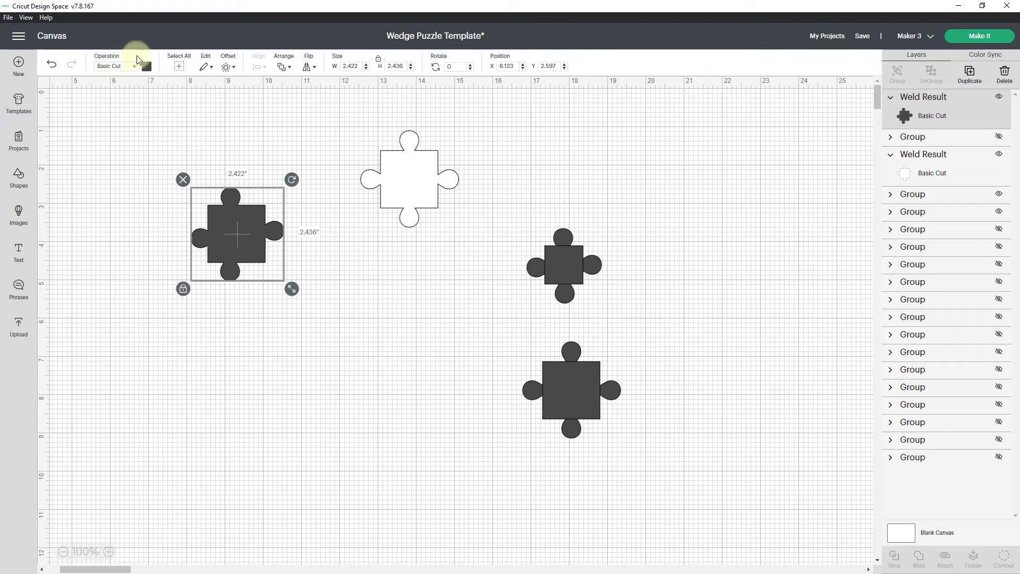
left_click(147, 67)
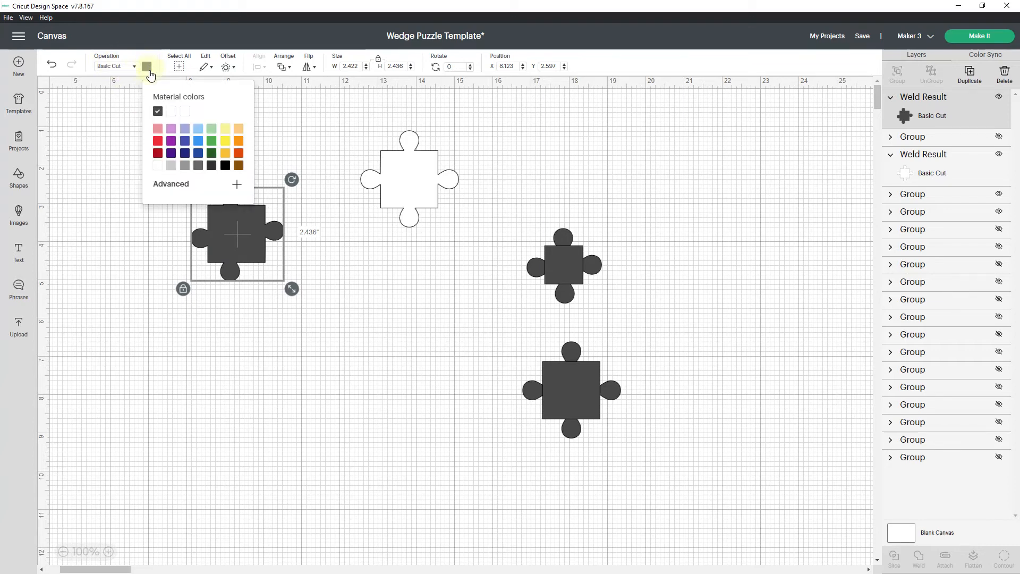
left_click(158, 165)
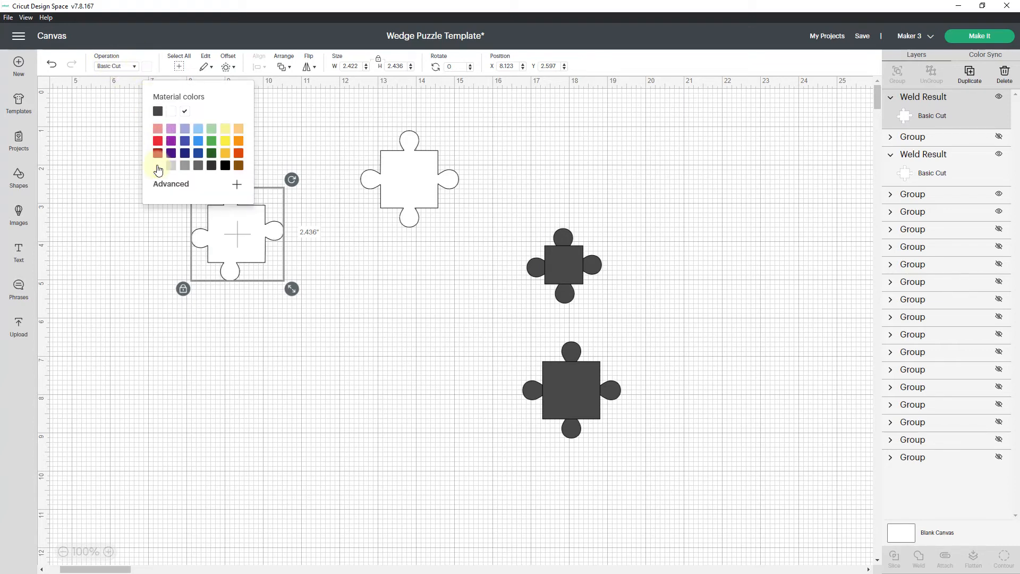
left_click(274, 155)
left_click_drag(239, 230, 355, 238)
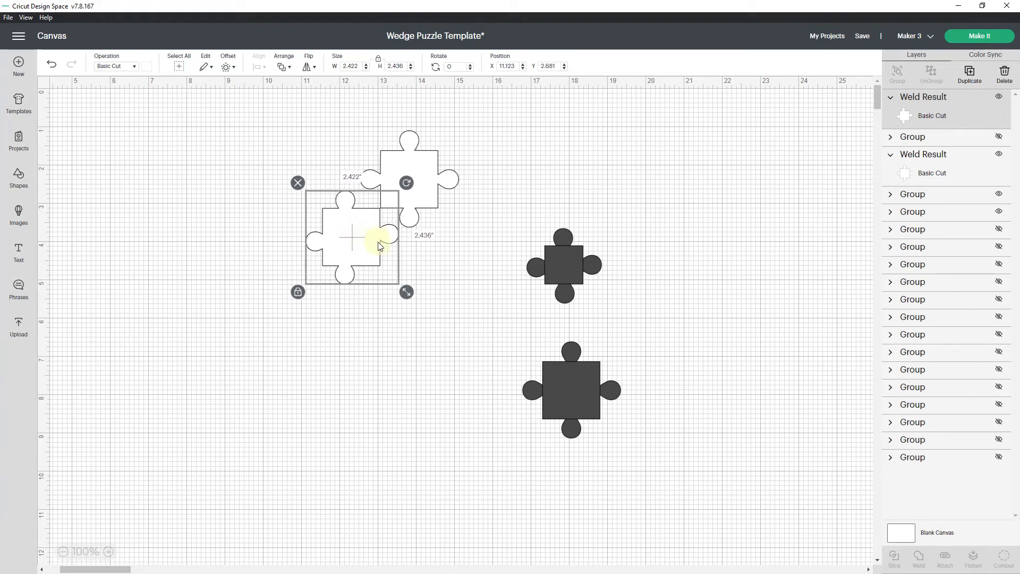
left_click(455, 269)
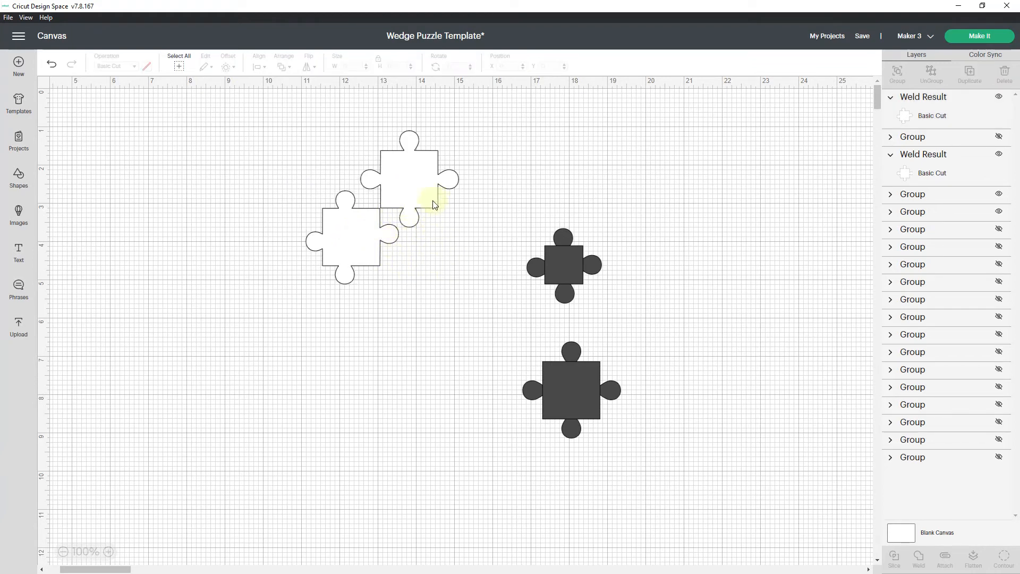
Duplicate the lower-left white puzzle piece, rotate the copy to 90° and place it against the upper piece's lower-right corner.
left_click(359, 252)
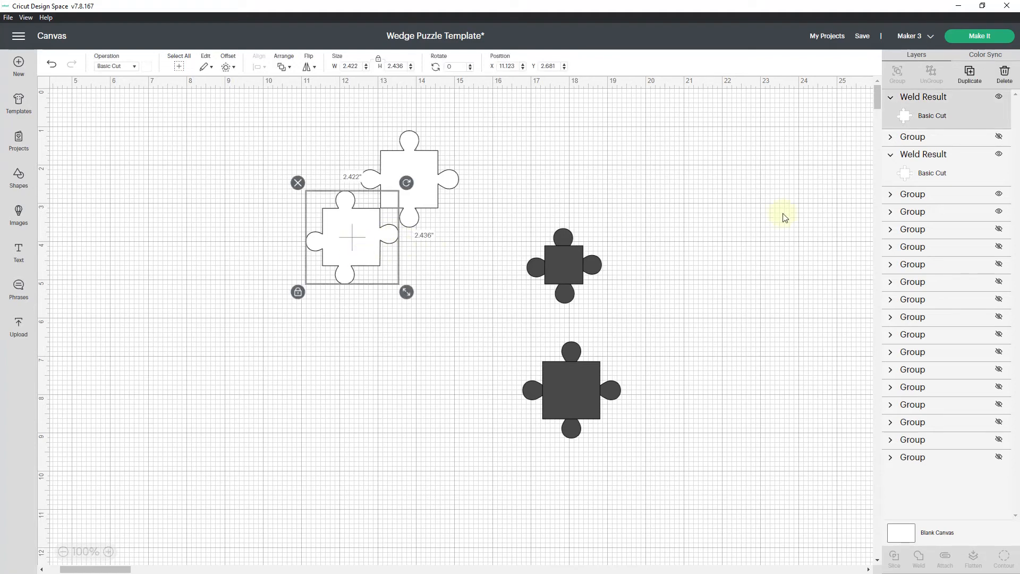
left_click(975, 77)
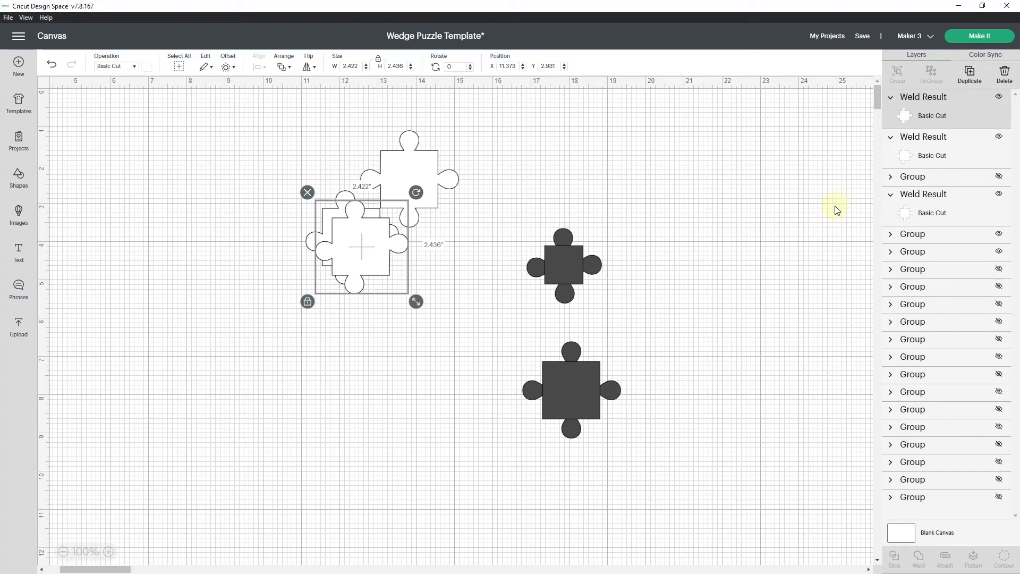
left_click_drag(416, 192, 411, 284)
left_click_drag(352, 256, 452, 301)
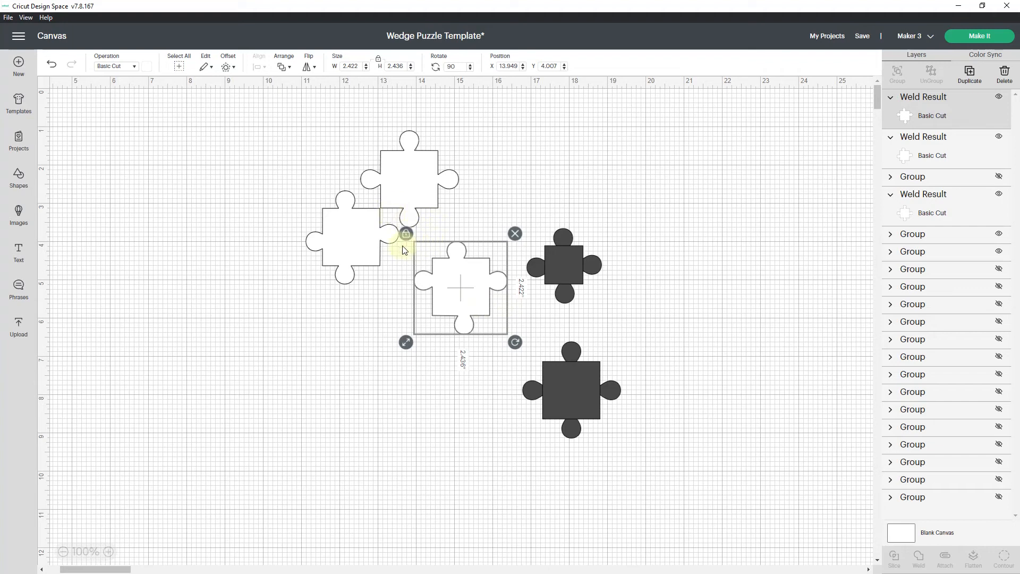
left_click_drag(452, 279, 458, 229)
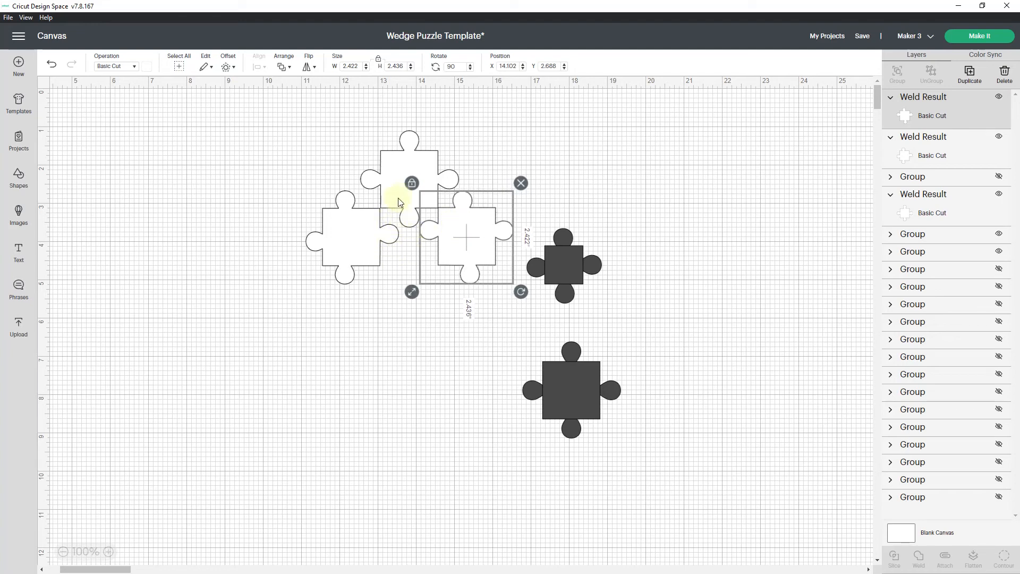
Duplicate the left white puzzle piece again, rotate the copy to 270° and place it below the gap between the two side pieces.
left_click(345, 242)
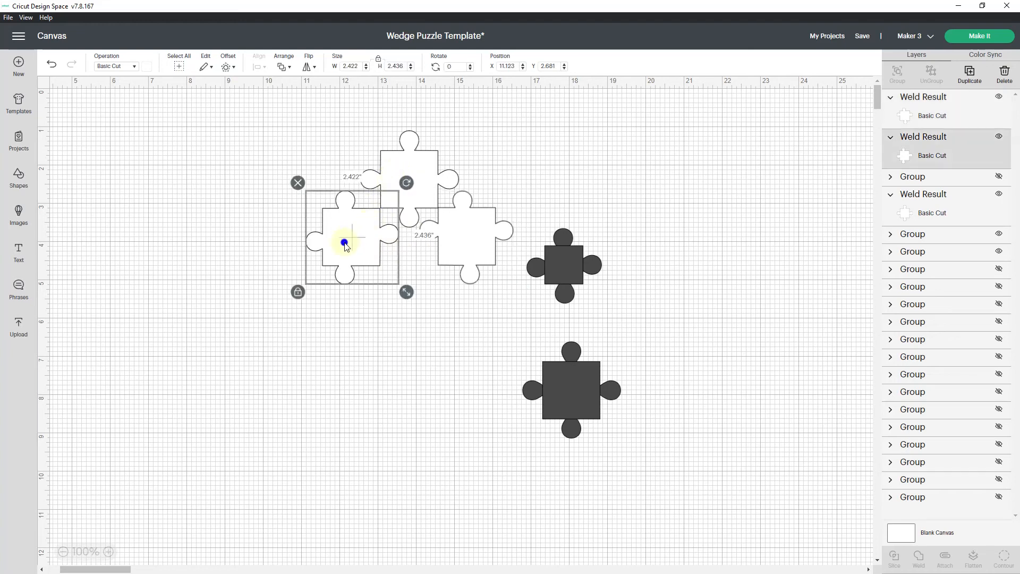
left_click(970, 73)
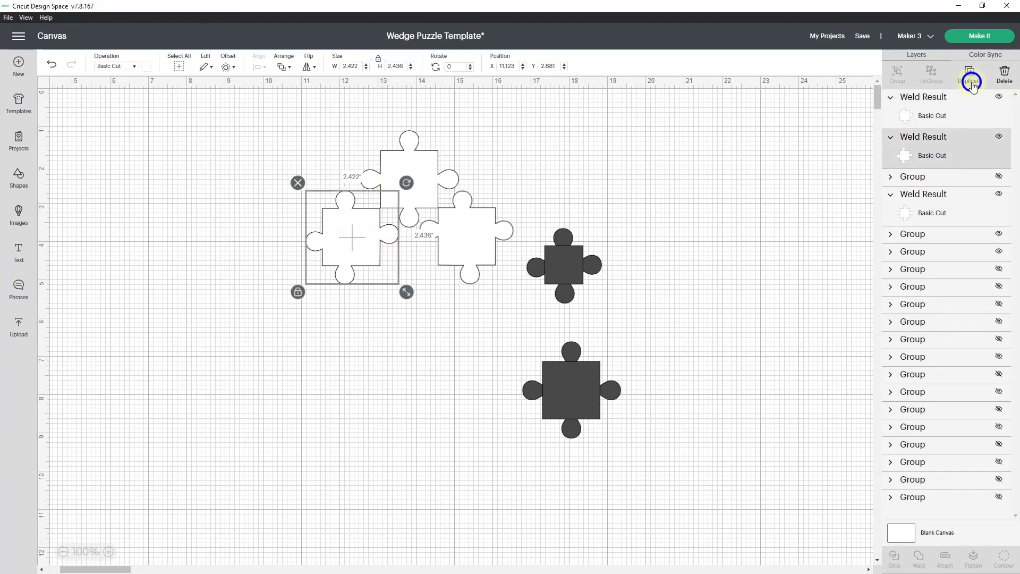
left_click_drag(416, 191, 303, 176)
left_click_drag(372, 255, 422, 298)
key("Left")
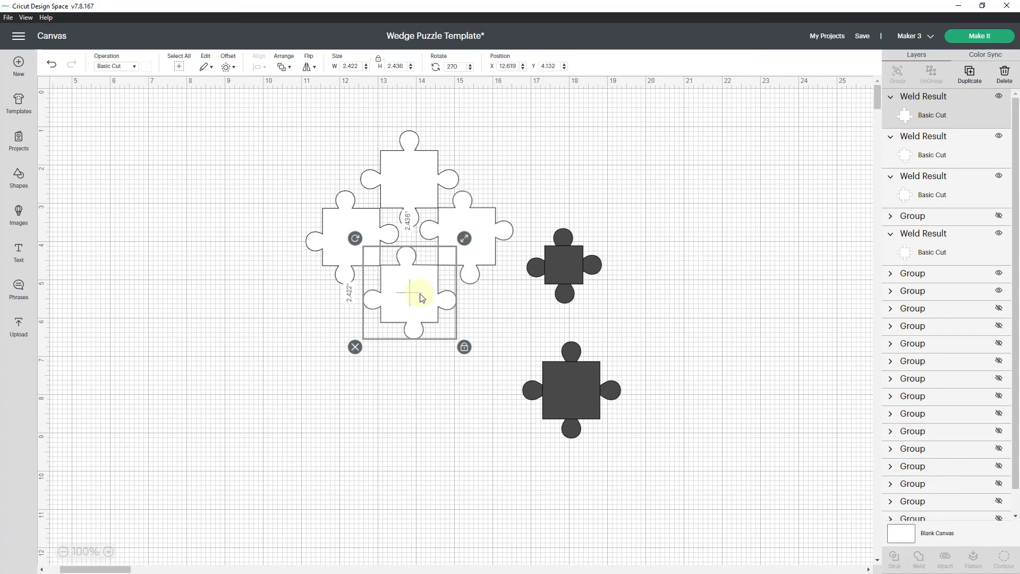
key("Left")
key("Left")
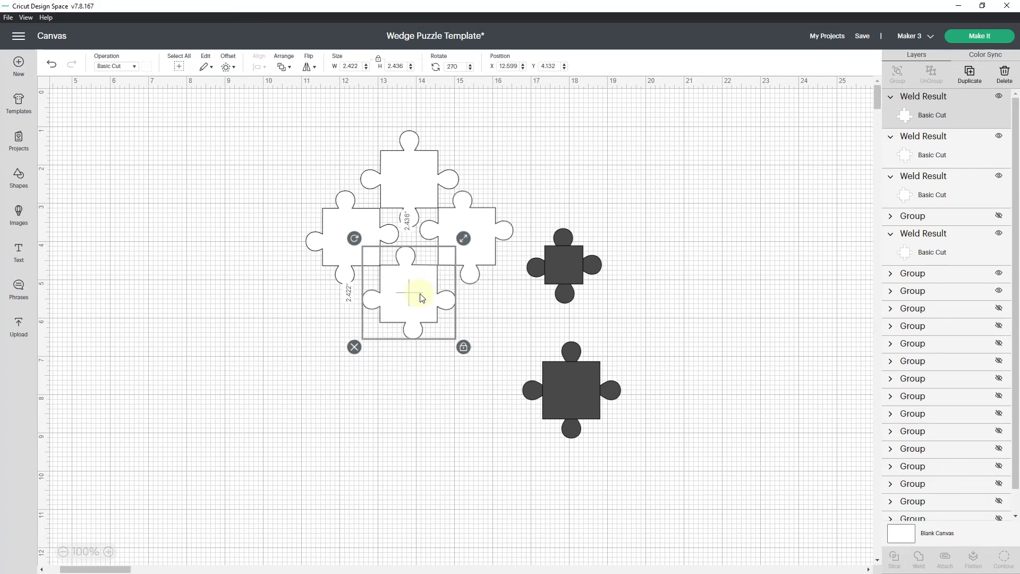
Fine-tune the lowest white piece's position so its upper corners meet the lower corners of the two side pieces.
left_click_drag(406, 298, 404, 294)
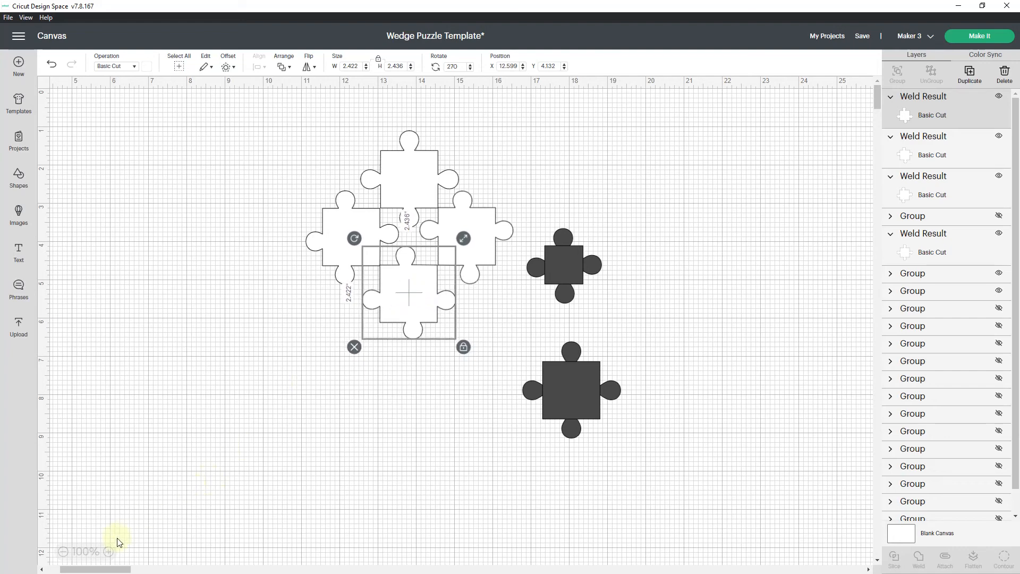
left_click(109, 552)
left_click(109, 552)
left_click(111, 552)
left_click(111, 552)
left_click(111, 552)
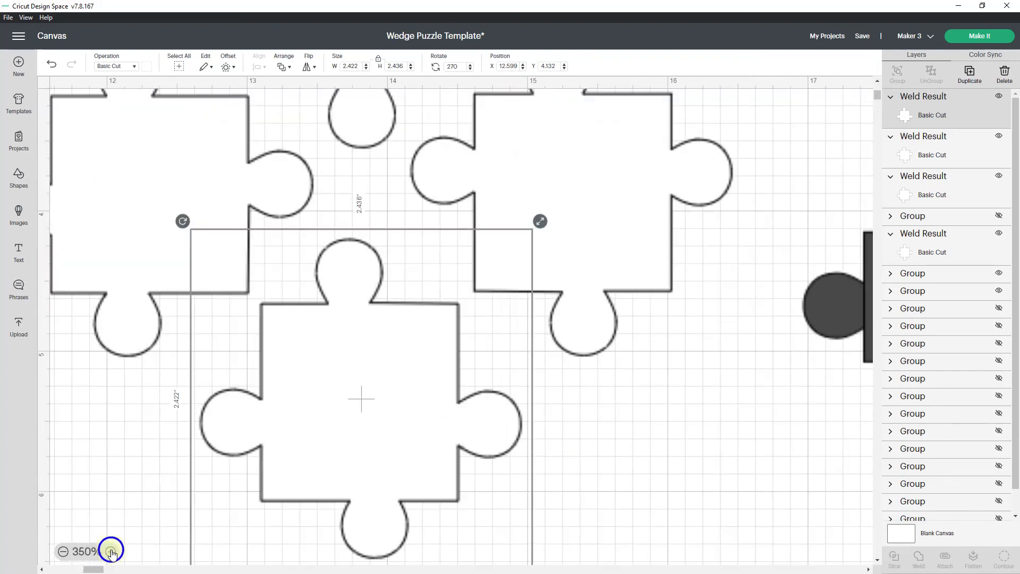
left_click_drag(348, 402, 346, 394)
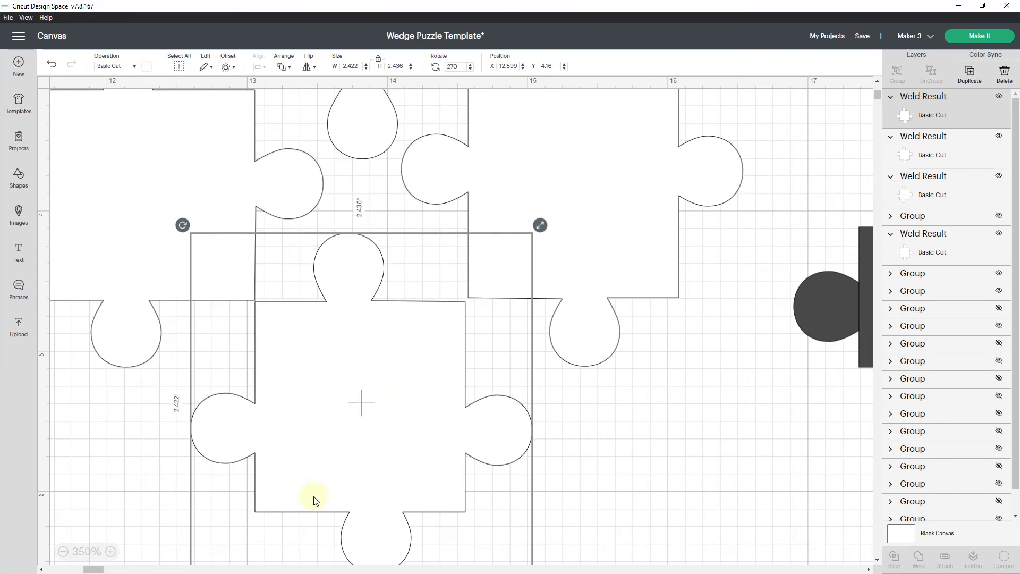
left_click(603, 427)
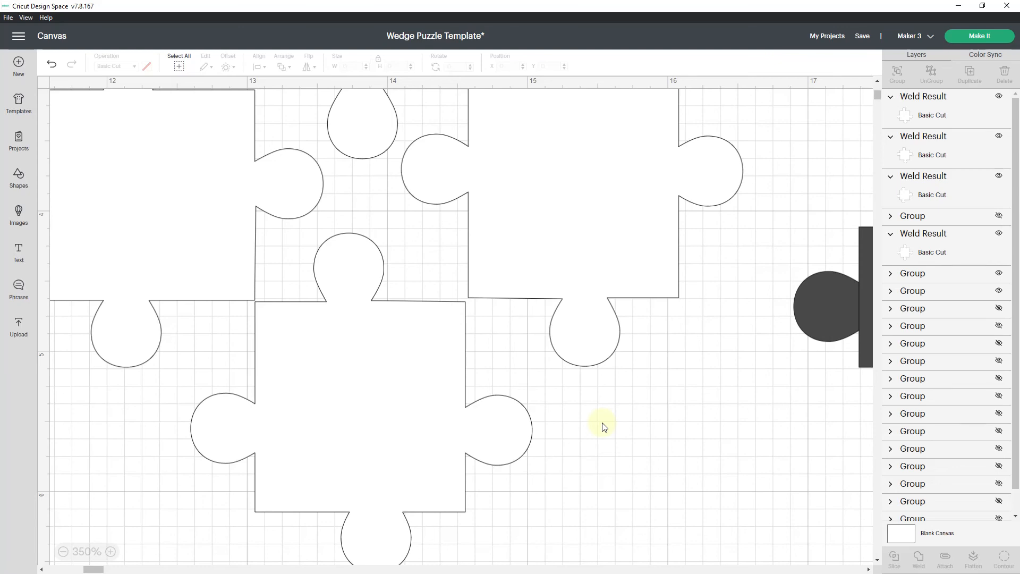
Show the four hidden groups that each hold a dark square and four small triangles.
left_click(64, 551)
left_click(64, 551)
left_click(64, 552)
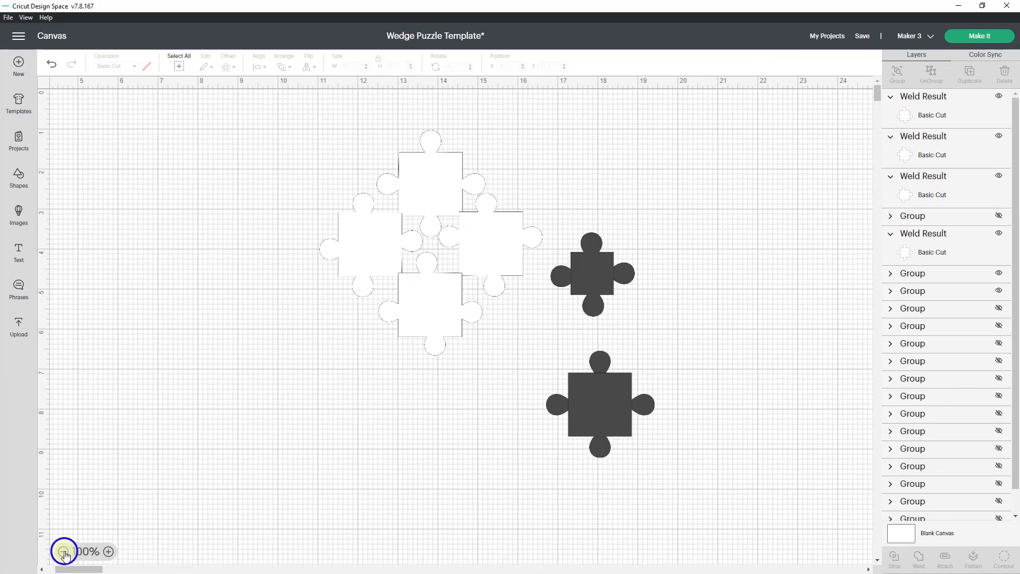
left_click(64, 552)
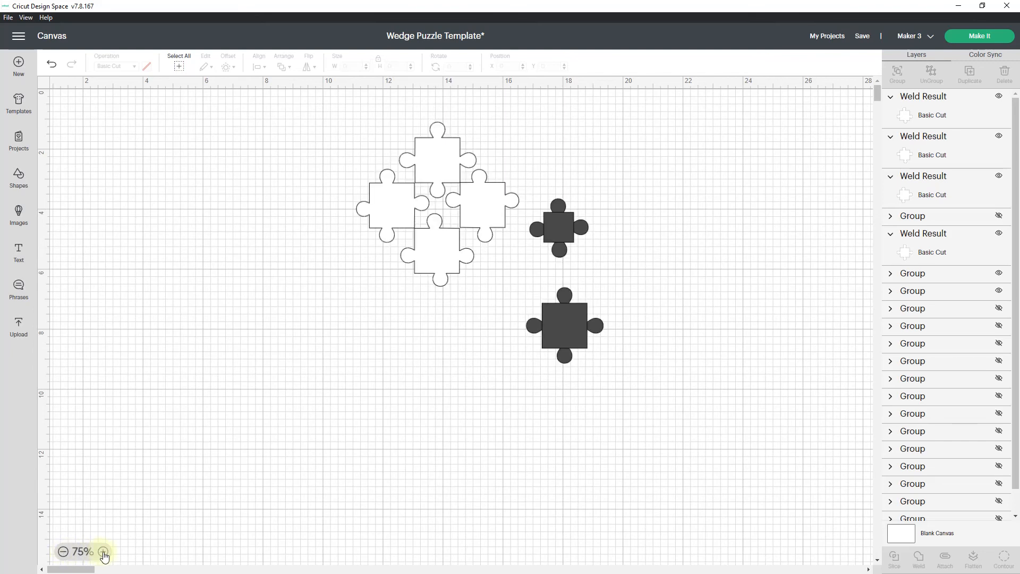
left_click(999, 308)
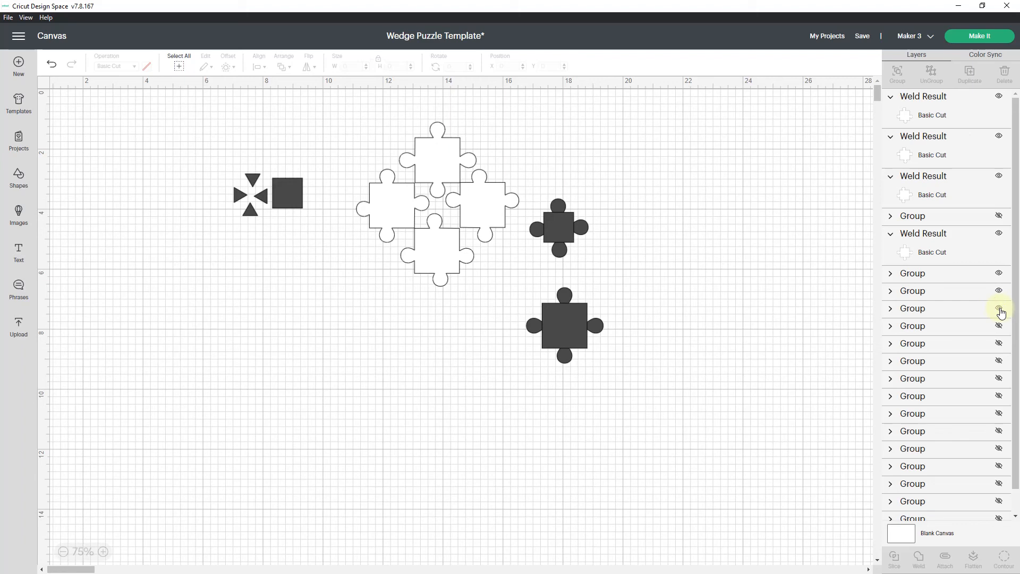
left_click_drag(1017, 322, 1019, 398)
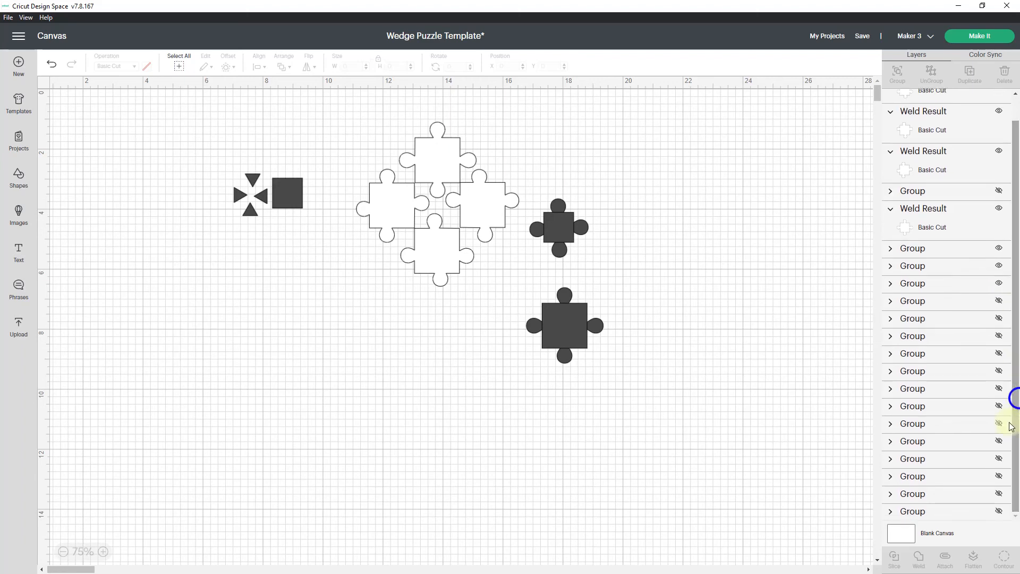
left_click(999, 513)
left_click(999, 496)
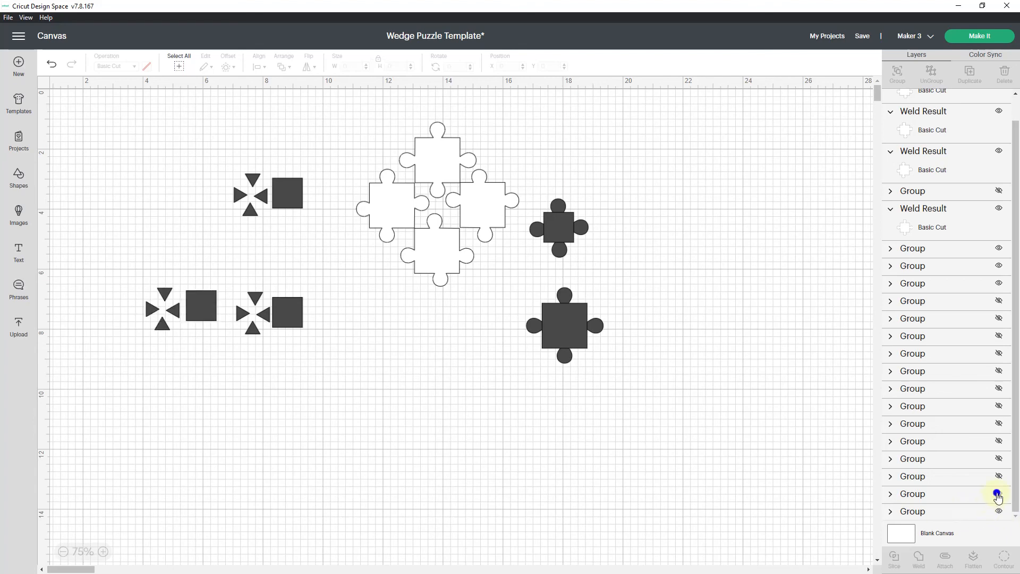
left_click(999, 477)
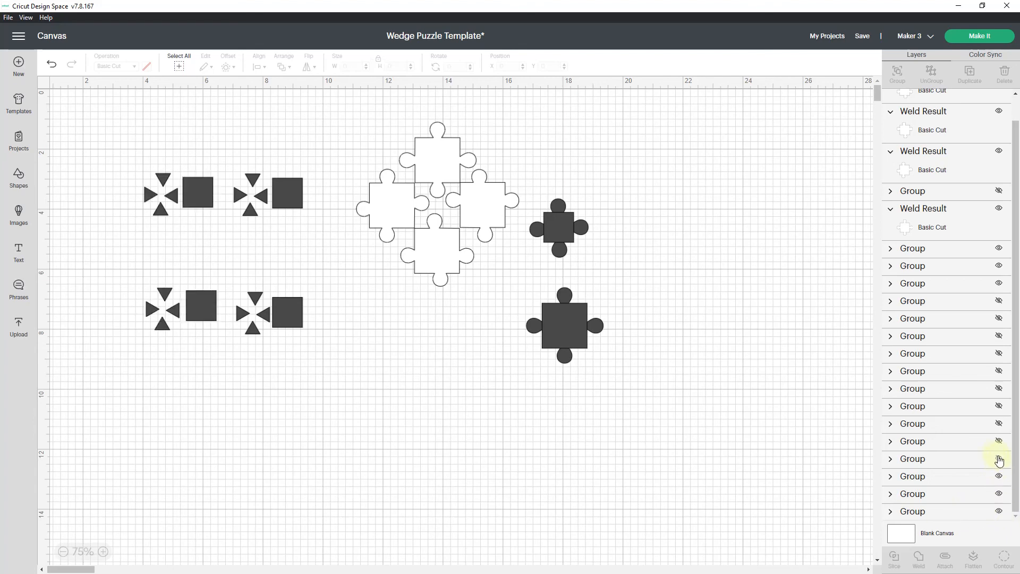
Show the hidden group of two white wedge-tab puzzle pieces and move it below the four round-tab pieces.
left_click(999, 249)
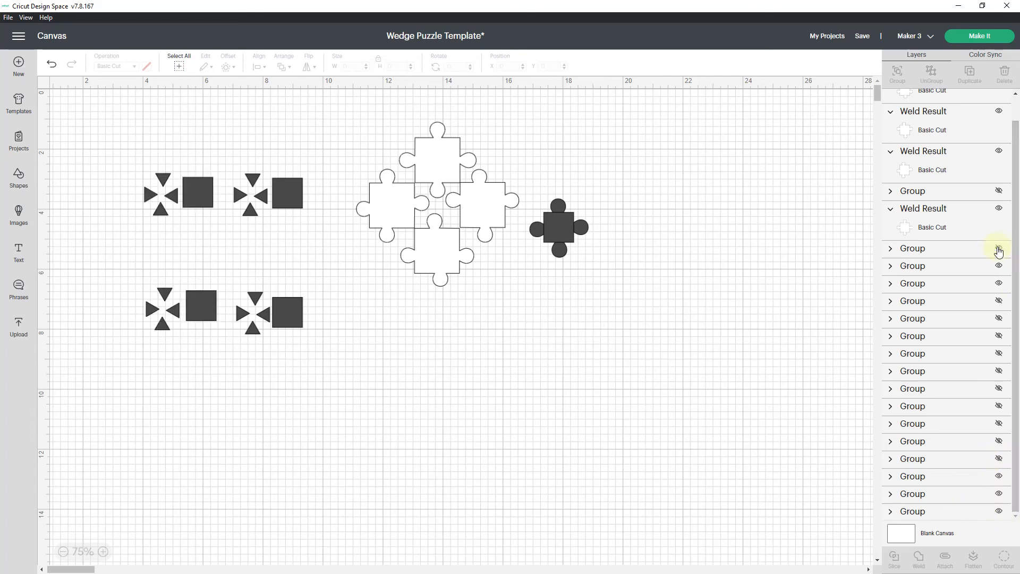
left_click(999, 248)
scroll(1017, 176, "up", 1)
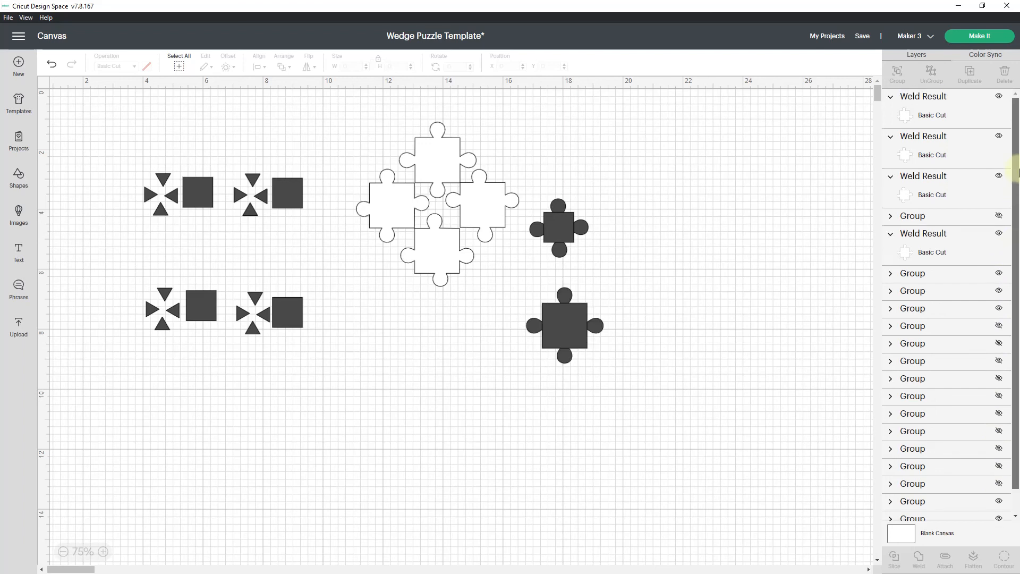
left_click(999, 216)
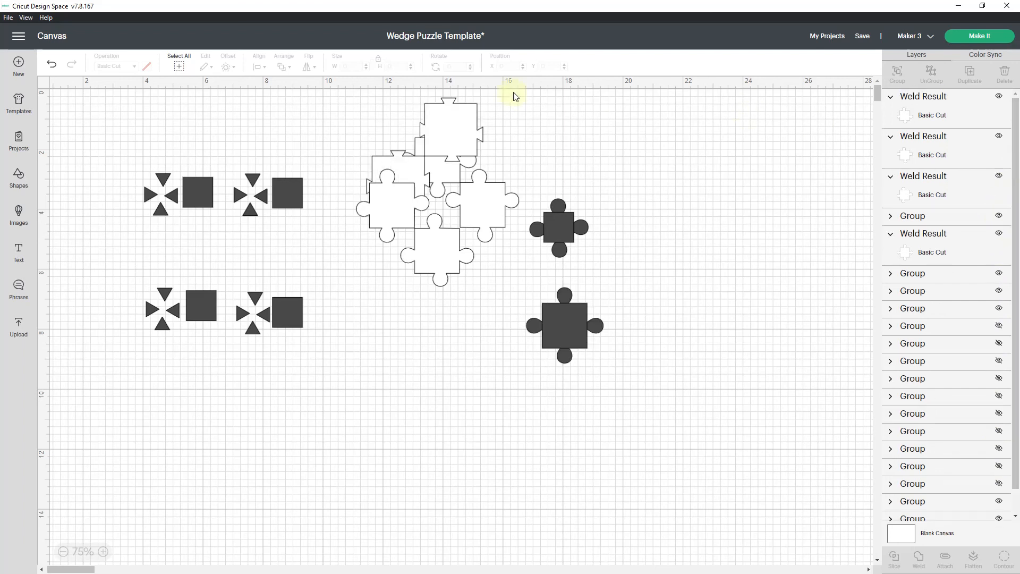
left_click_drag(445, 118, 427, 341)
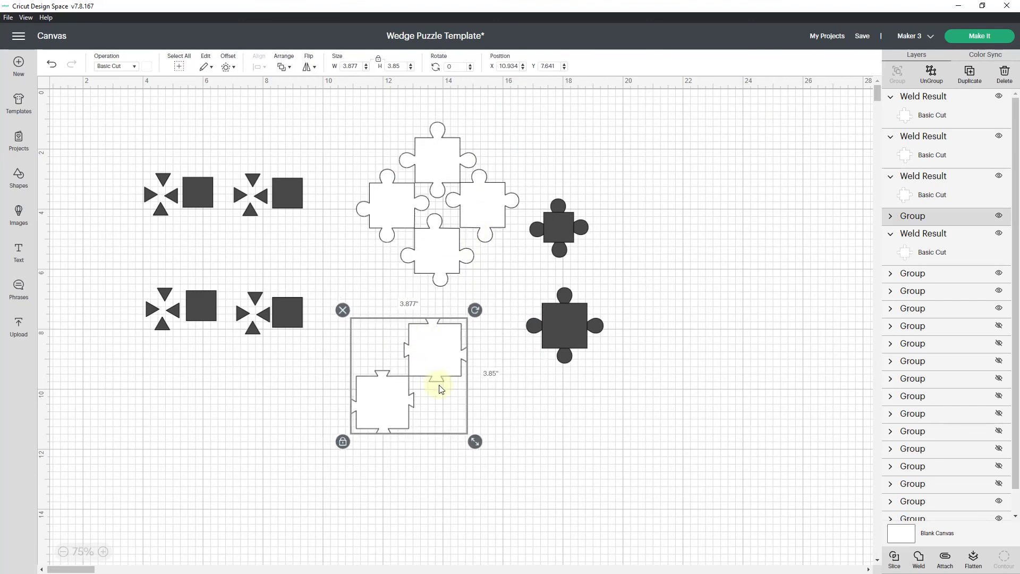